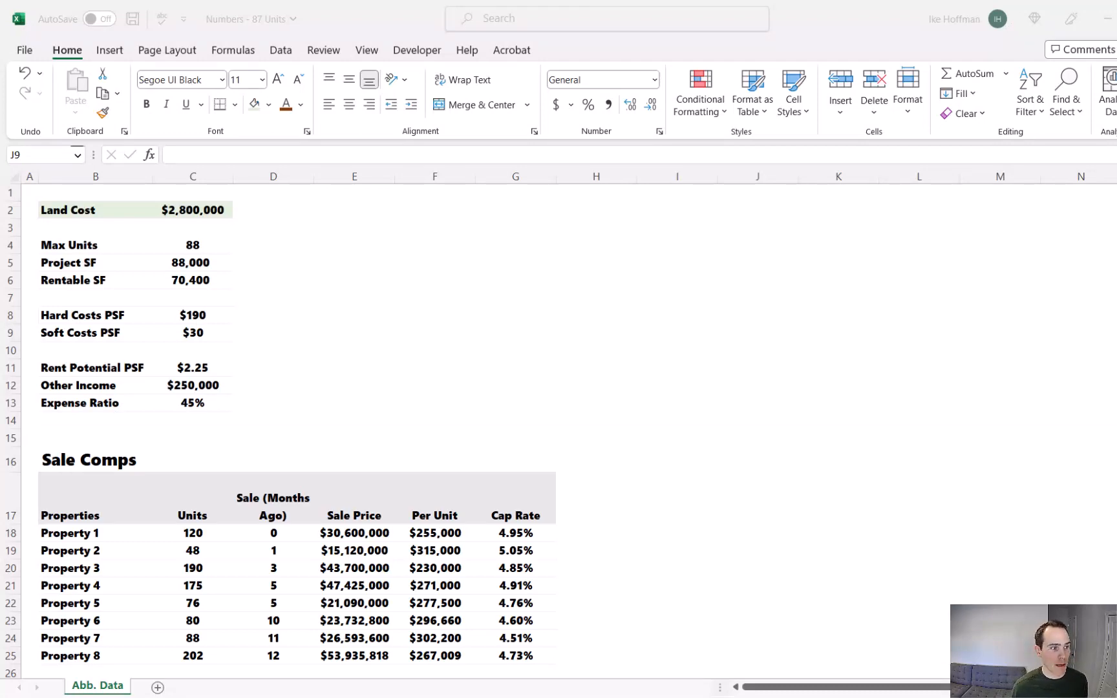
# Step: Switch to the Back of Napkin - 88 units workbook and enter 2,800,000 as the Land chunk cost in Project Costs
pyautogui.hotkey('alt', 'Tab')
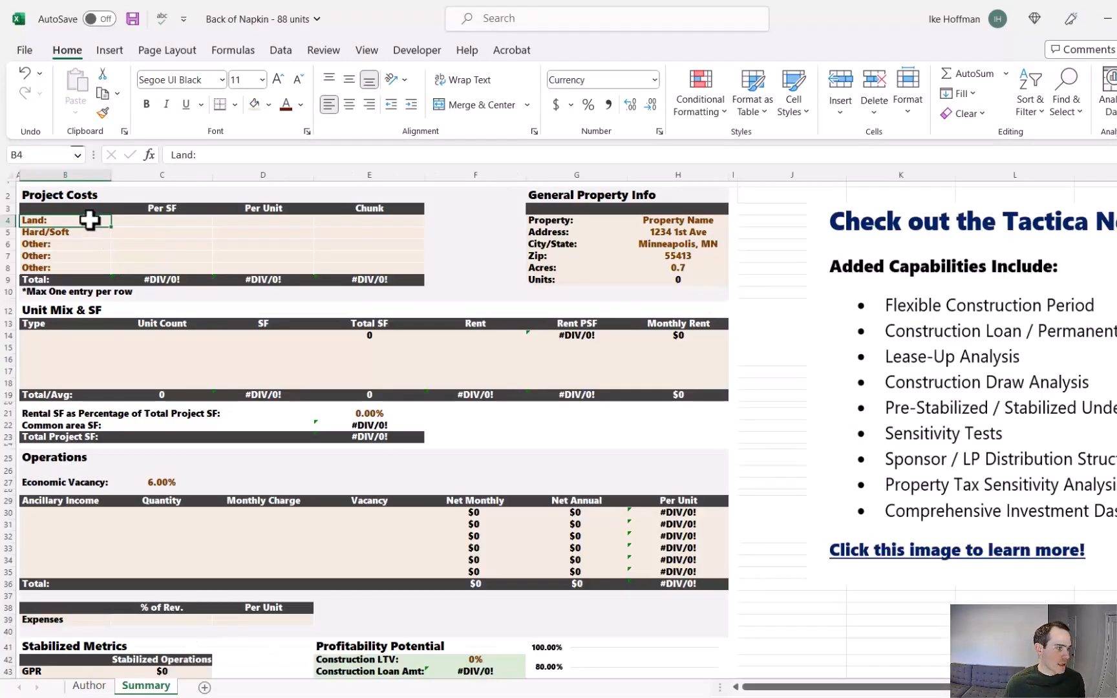
pyautogui.click(370, 220)
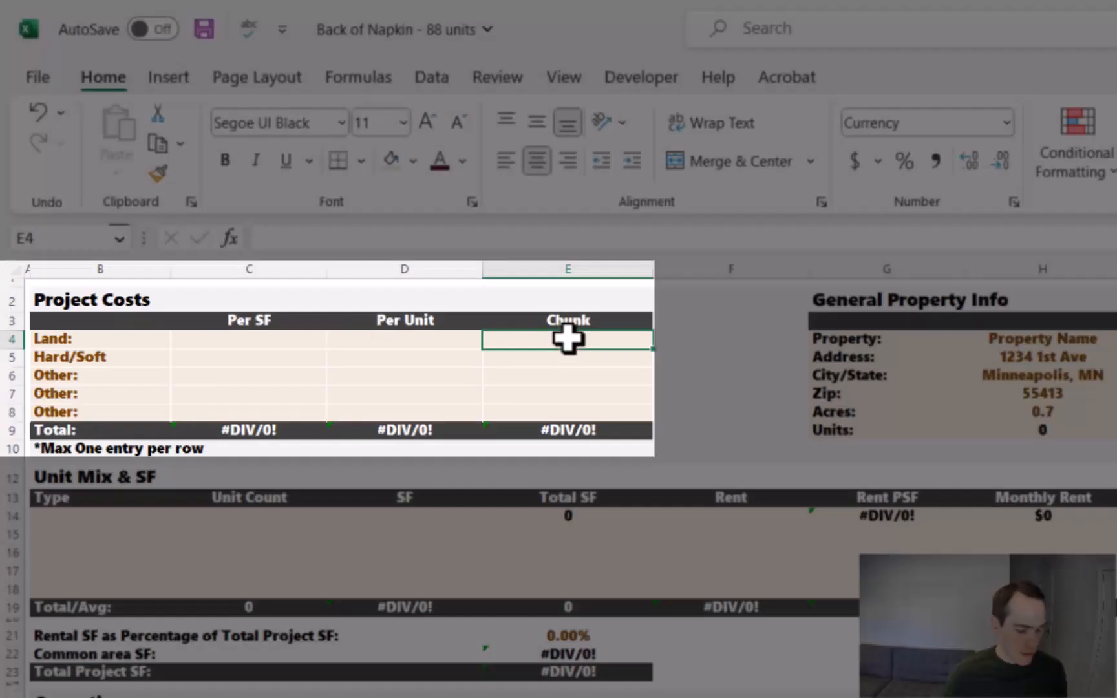
pyautogui.write('2800000')
pyautogui.press('Return')
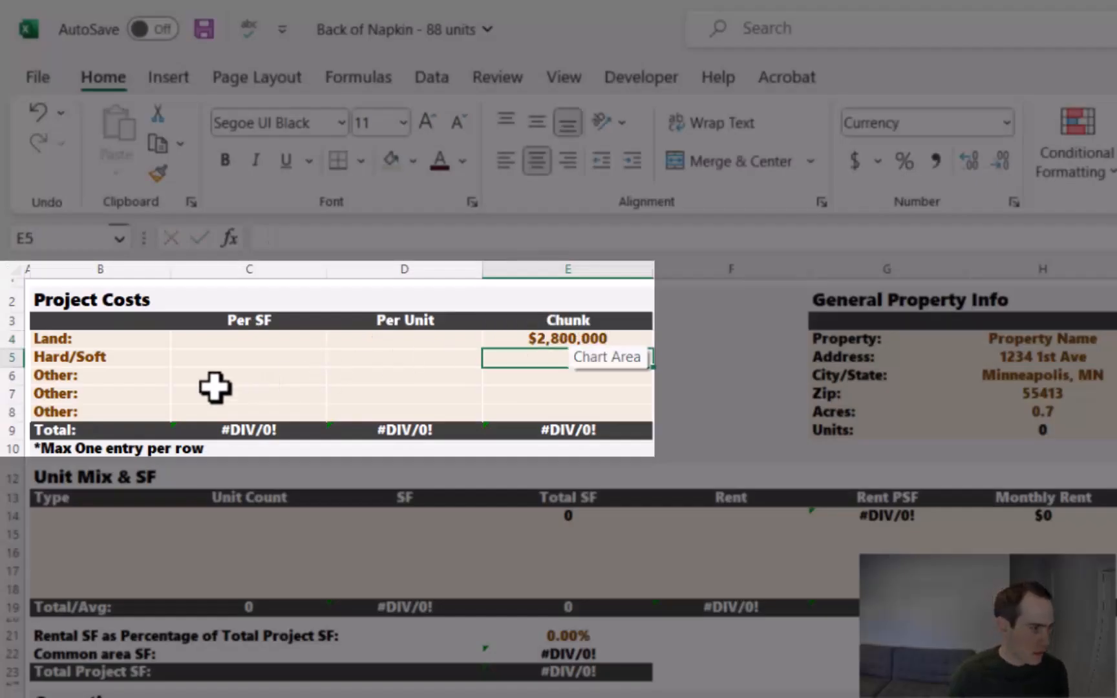
# Step: Relabel the Hard/Soft cost row as "Hard:" and the first Other row below it as "Soft:"
pyautogui.click(113, 356)
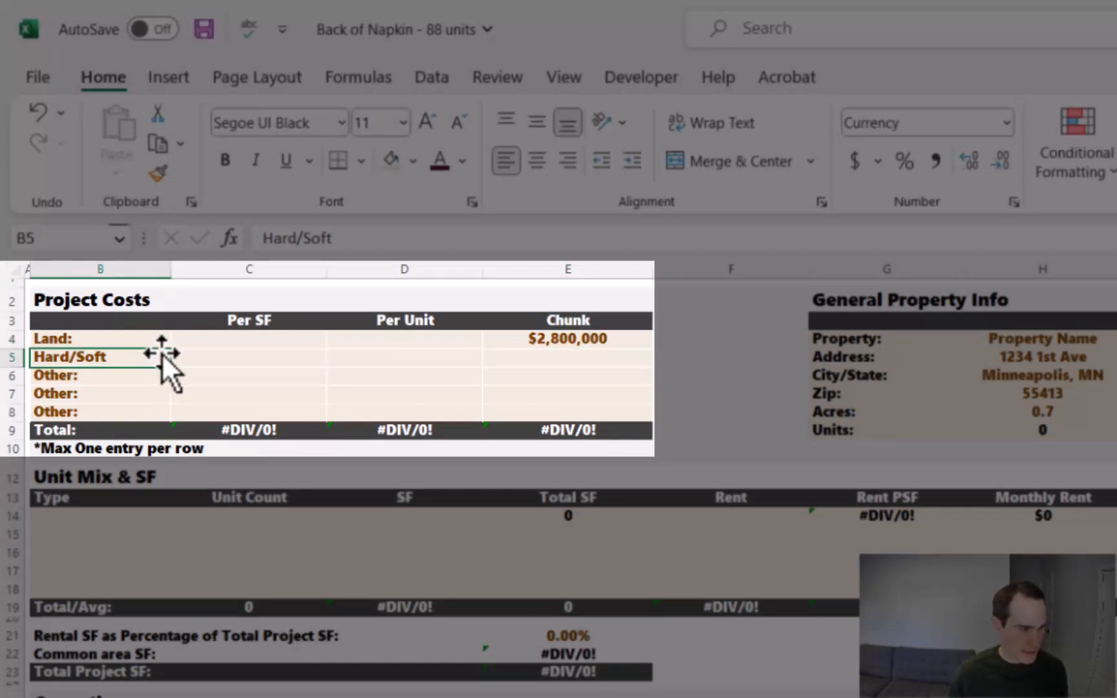
pyautogui.write('Har')
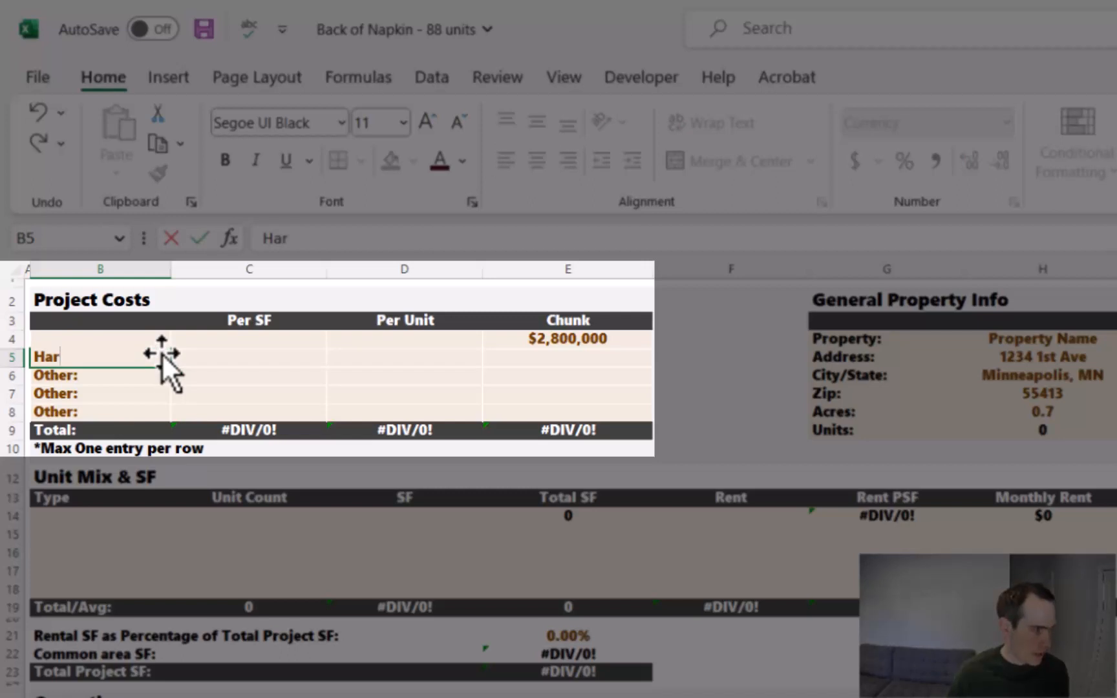
pyautogui.write('d:')
pyautogui.press('Return')
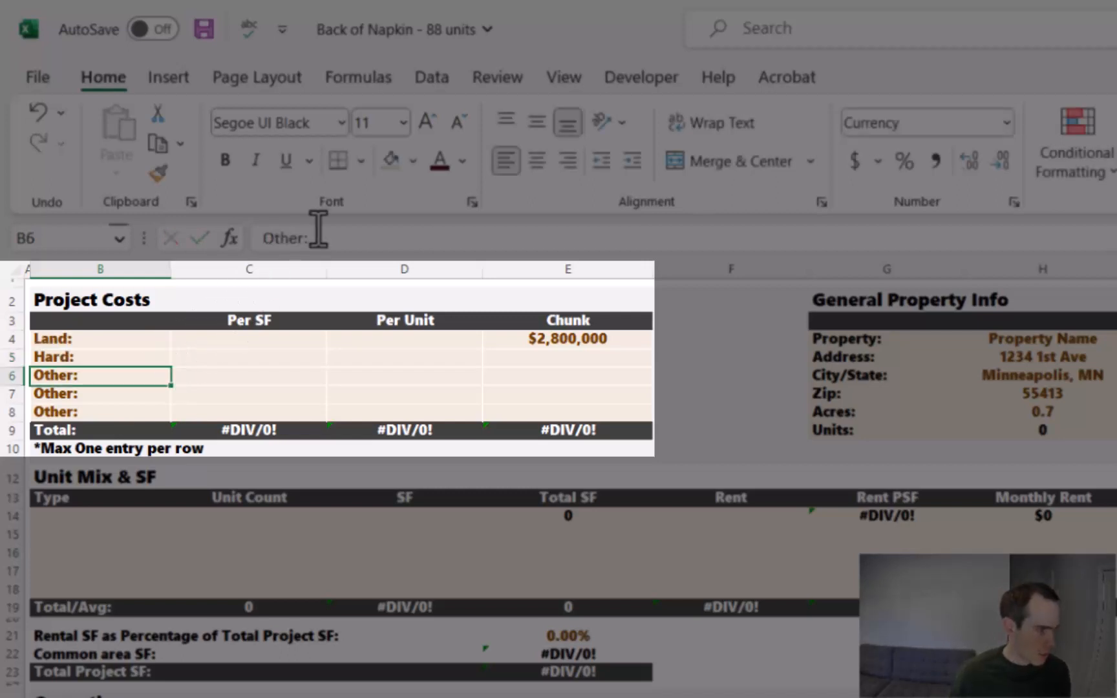
pyautogui.write('Soft:')
# Step: Enter per-SF project costs of 190 for Hard and 30 for Soft
pyautogui.click(249, 359)
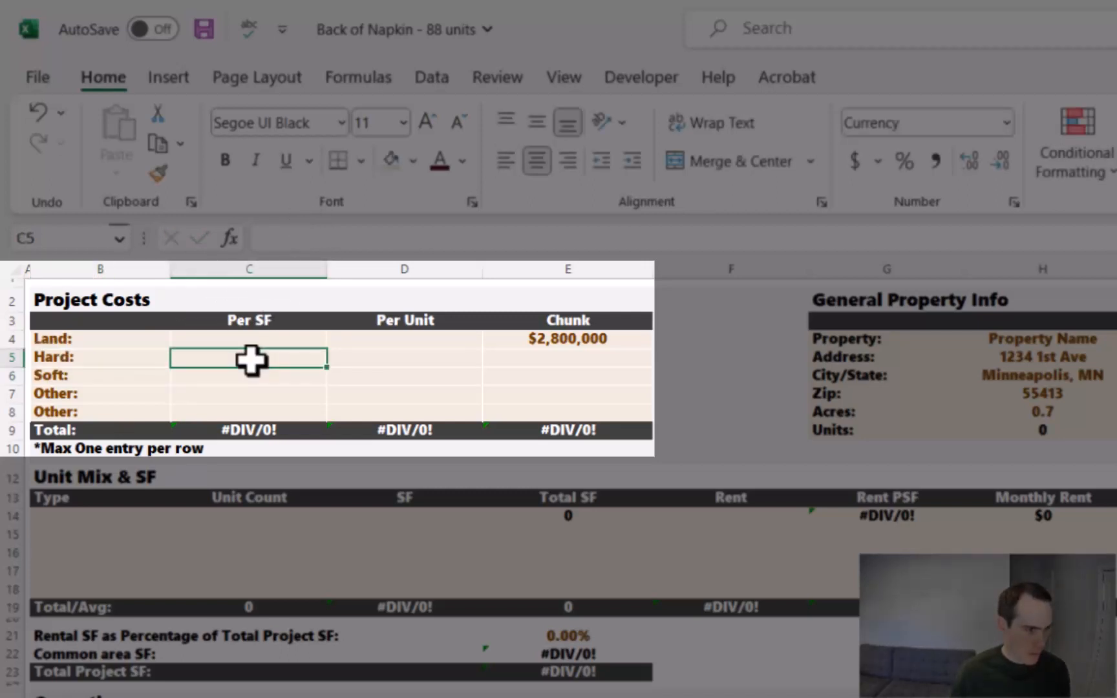
pyautogui.write('190')
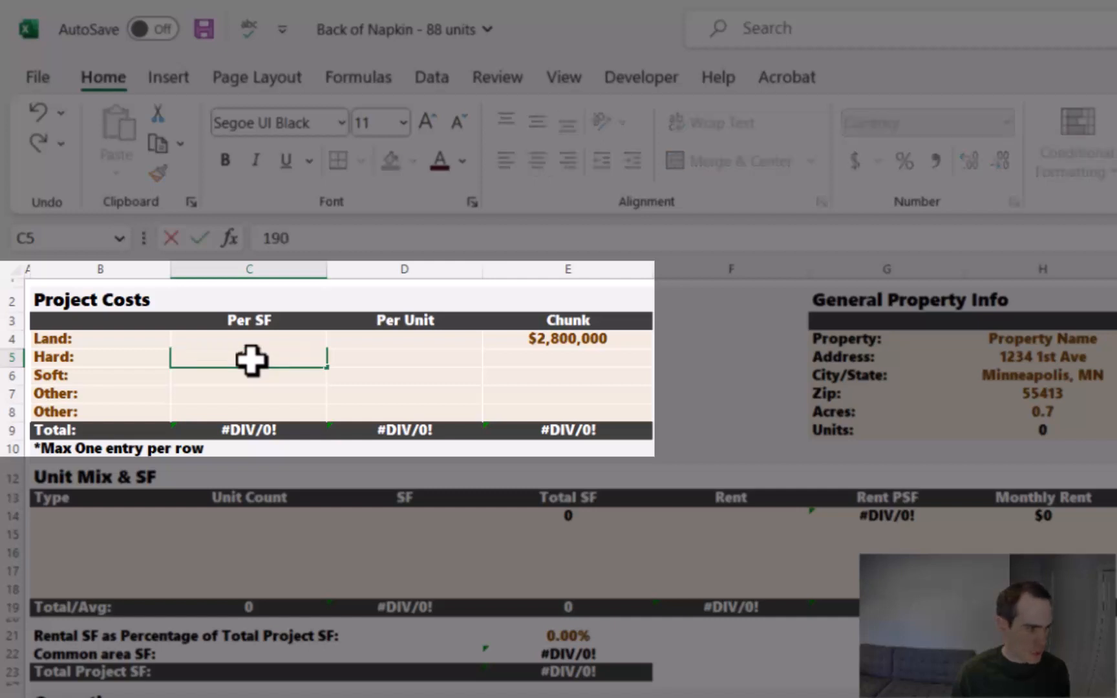
pyautogui.press('Return')
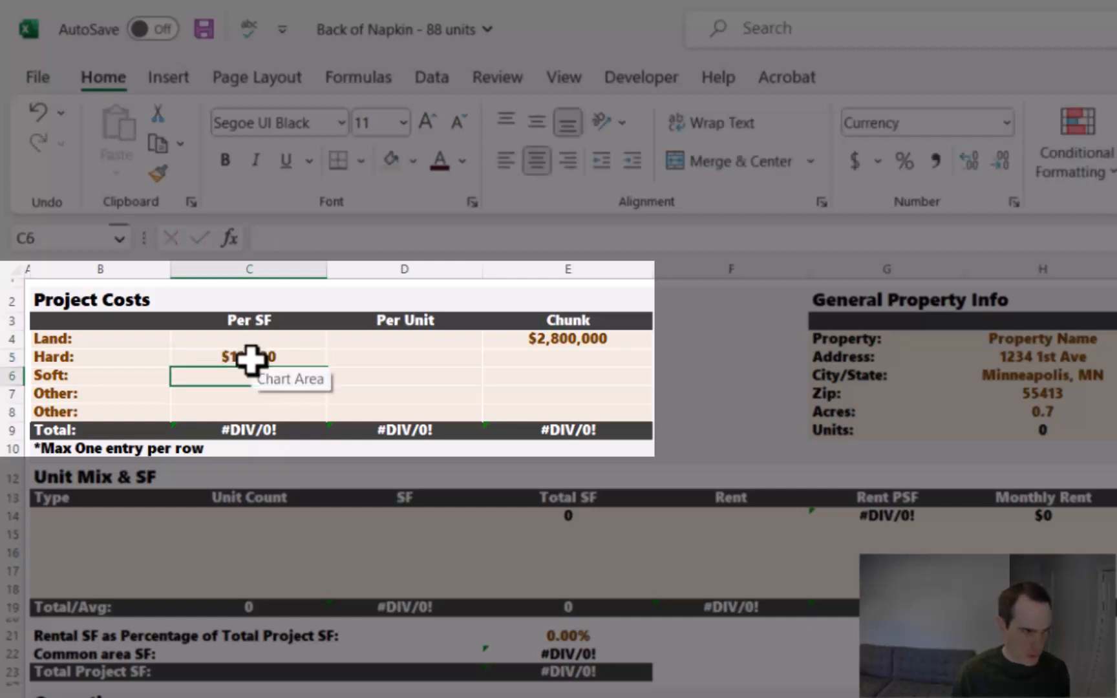
pyautogui.write('30')
pyautogui.press('Return')
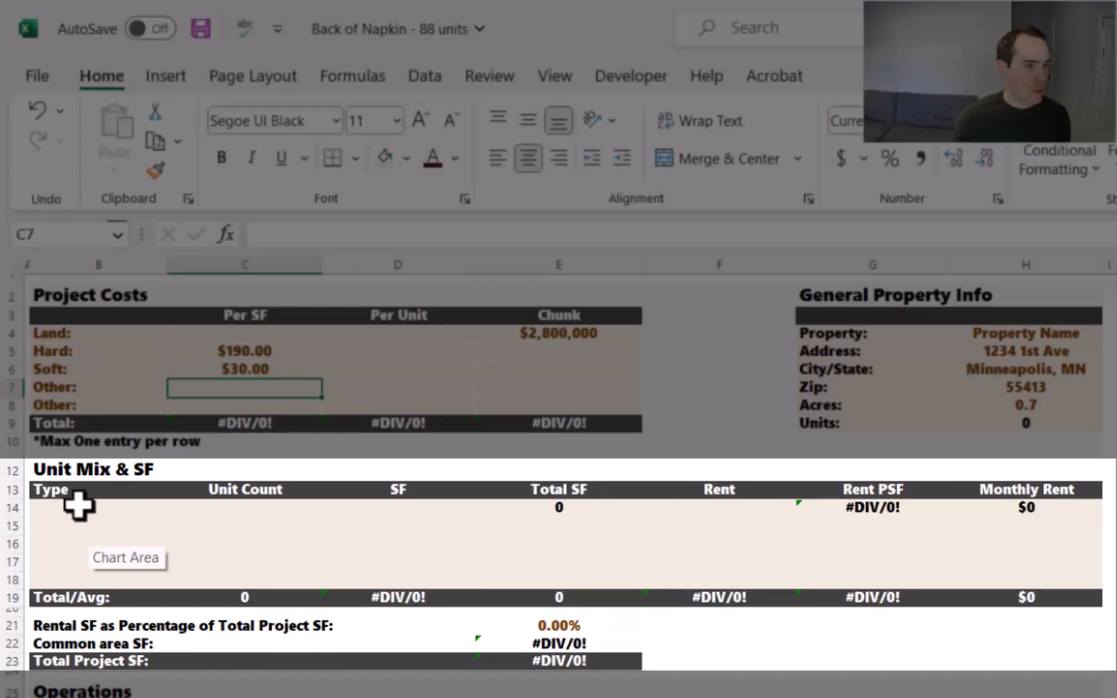
# Step: Fill the first Unit Mix row with type Blended, a unit count of 88 and 800 SF per unit
pyautogui.click(78, 512)
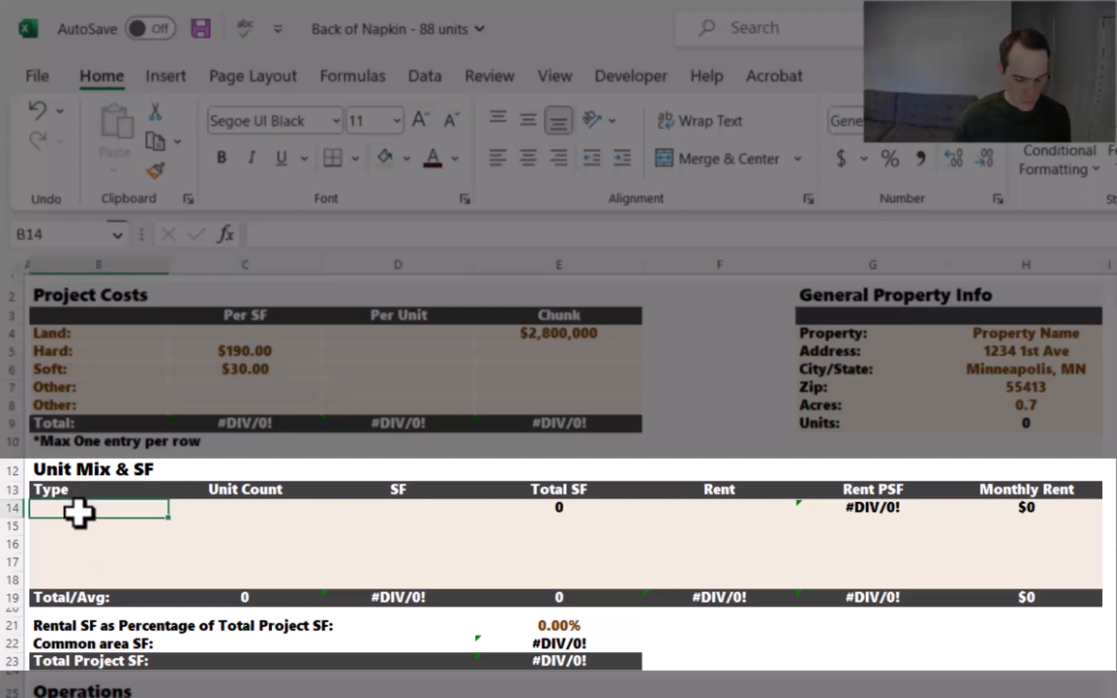
pyautogui.write('Blended')
pyautogui.press('Tab')
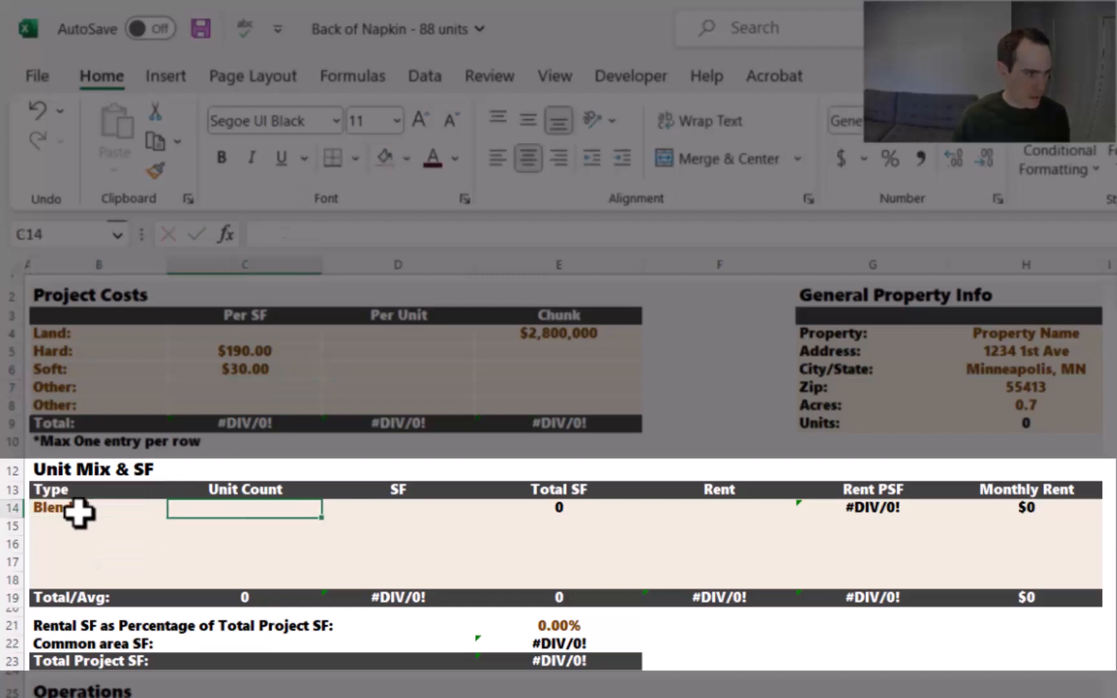
pyautogui.write('88')
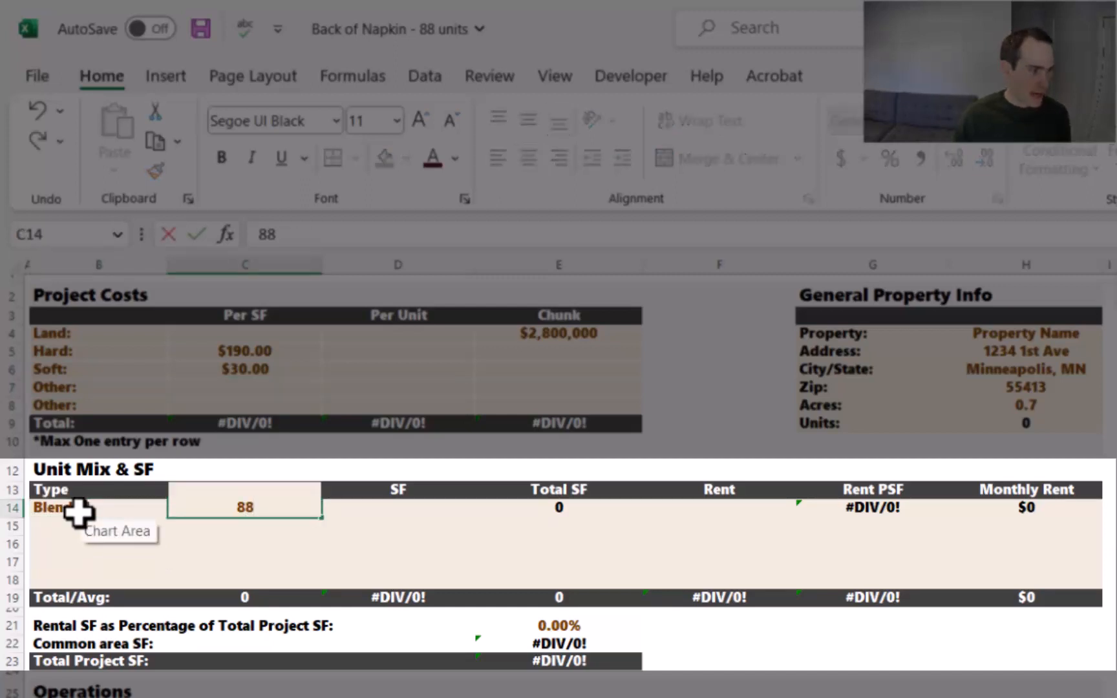
pyautogui.press('Tab')
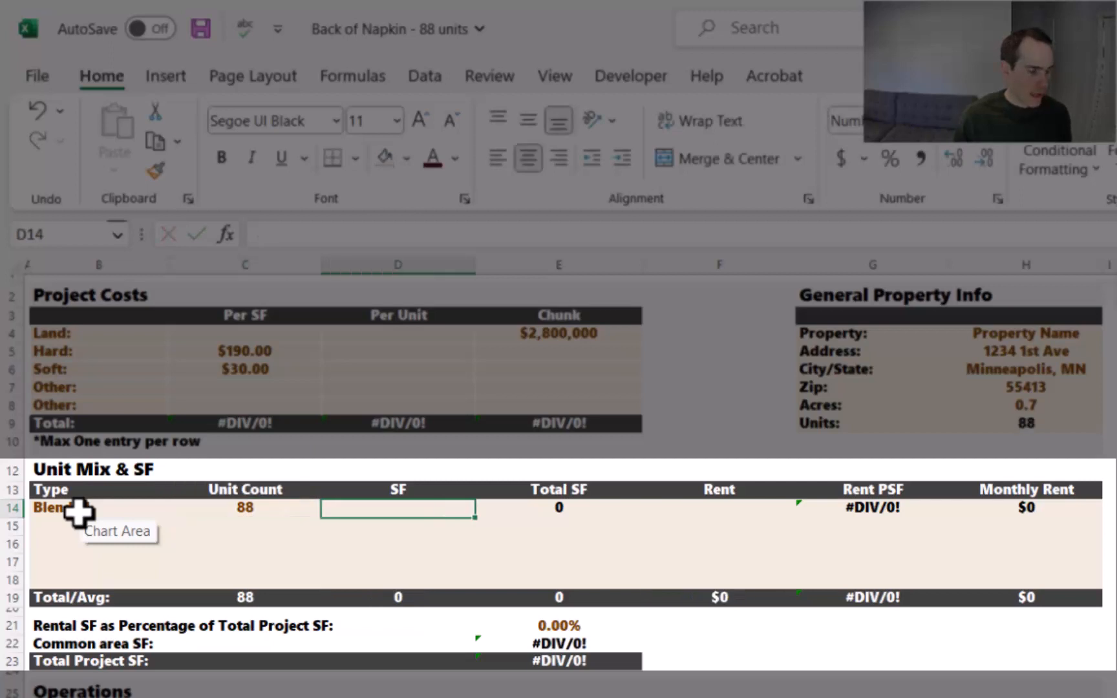
pyautogui.write('800')
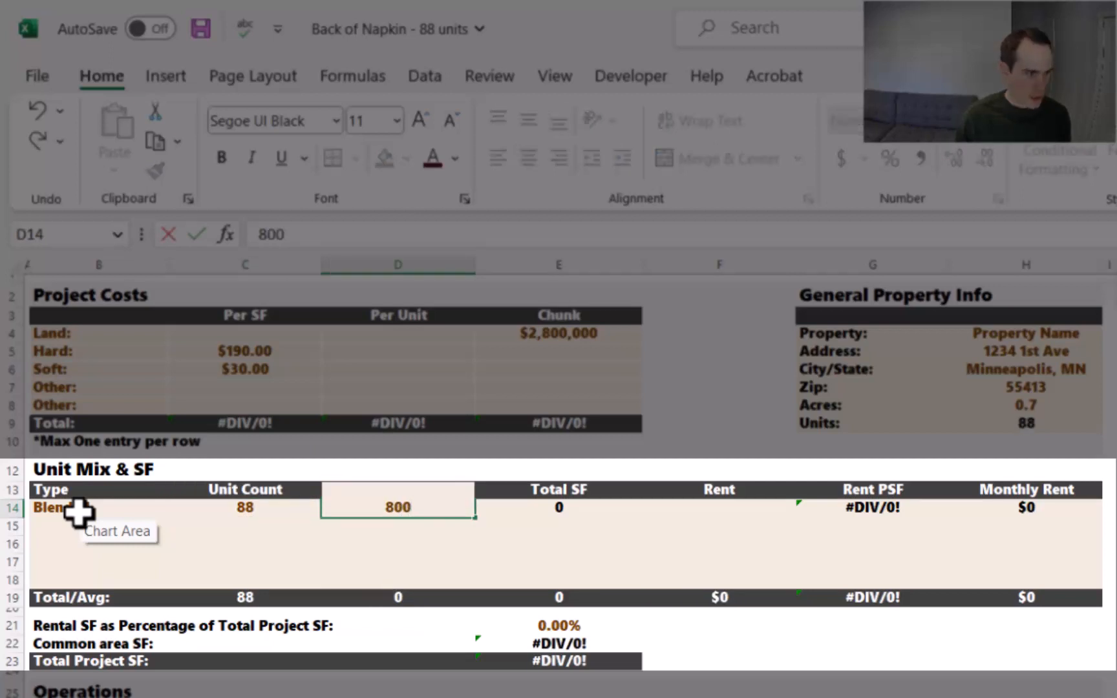
pyautogui.press('Return')
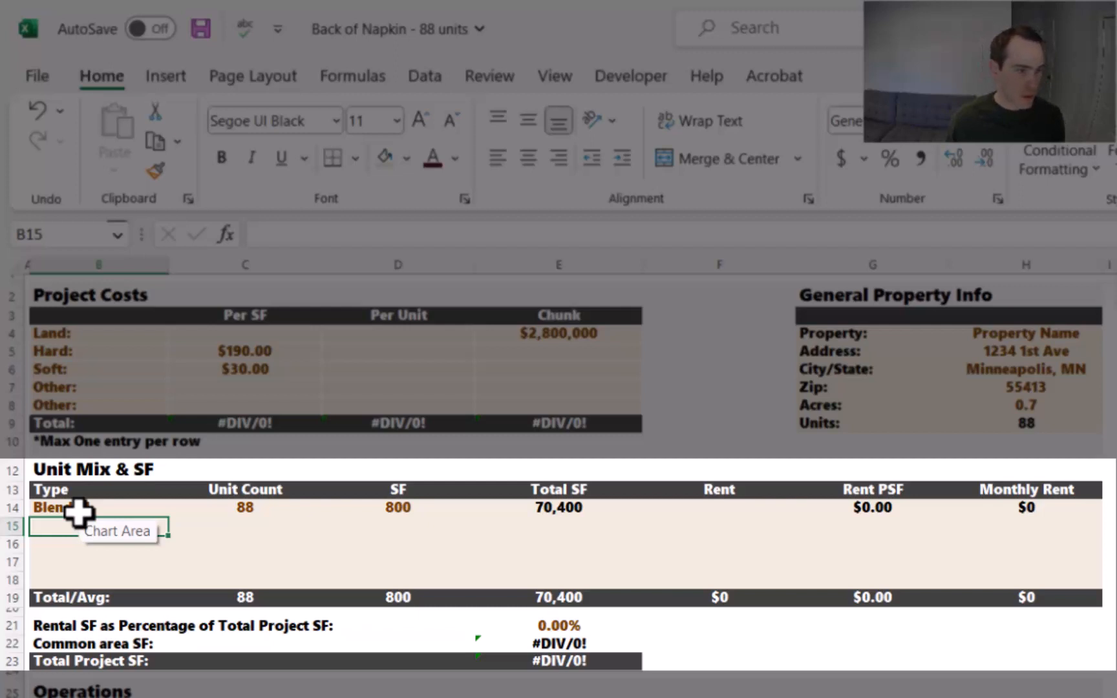
# Step: Set the Blended unit rent to 1800 and check the resulting rent per square foot
pyautogui.click(739, 510)
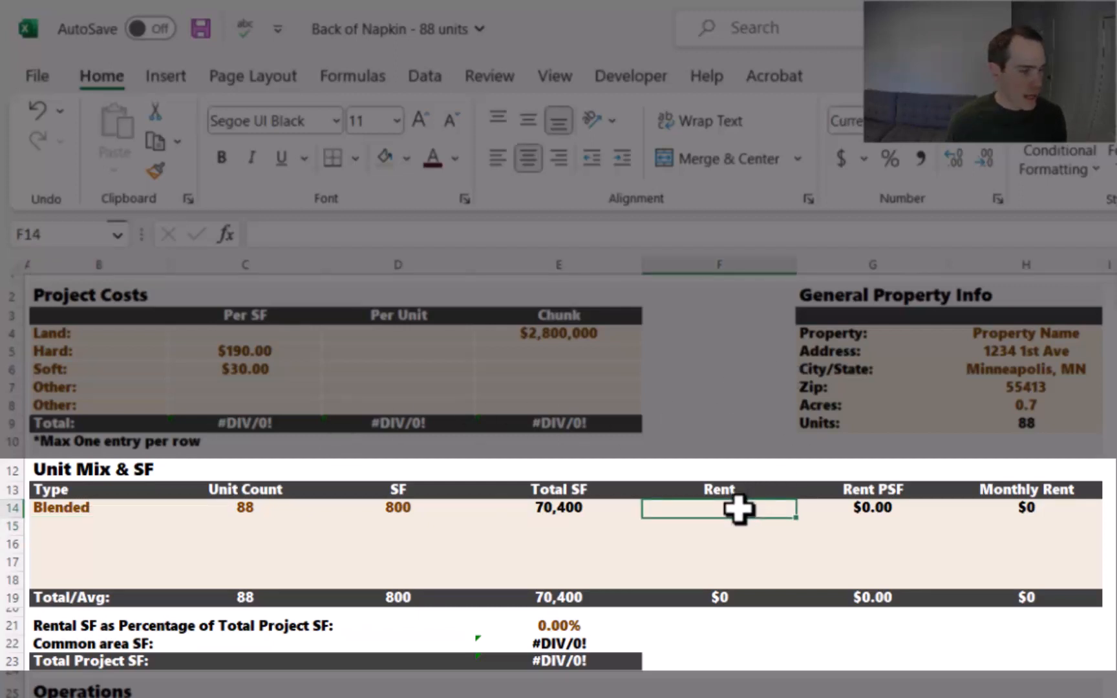
pyautogui.write('18')
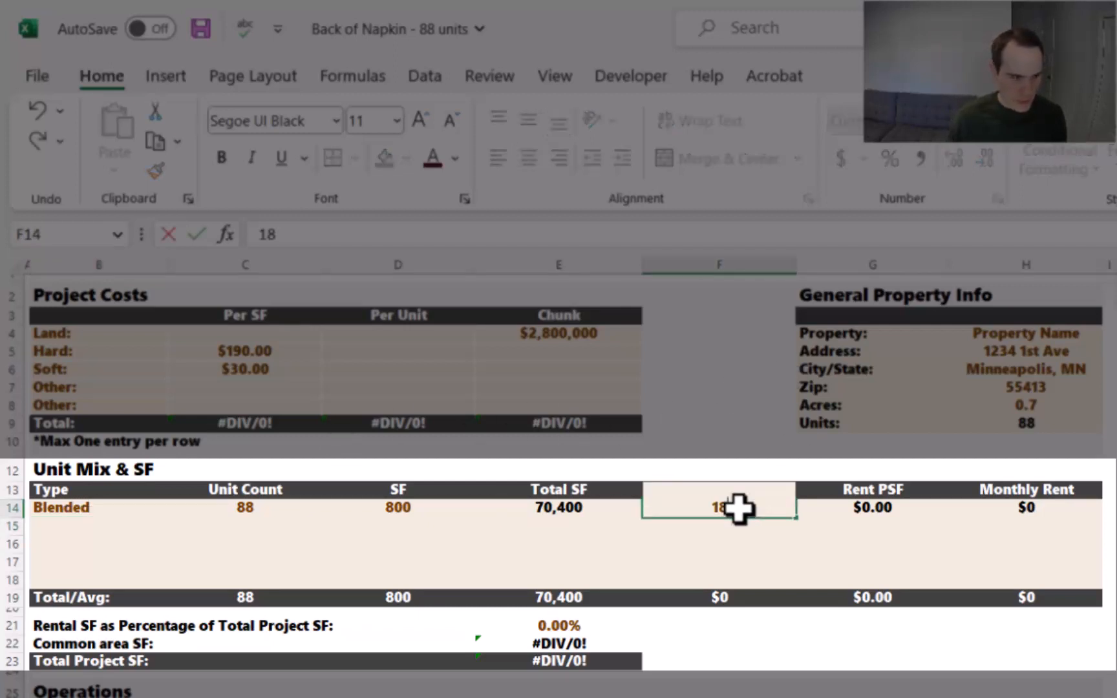
pyautogui.write('00')
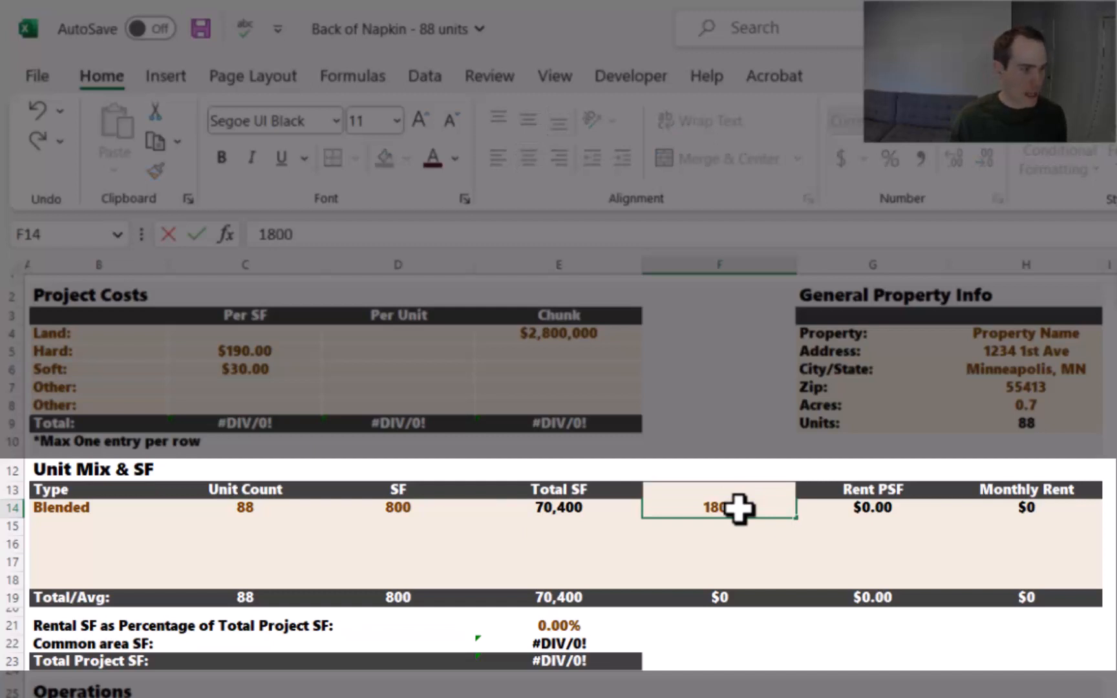
pyautogui.press('Return')
pyautogui.click(899, 511)
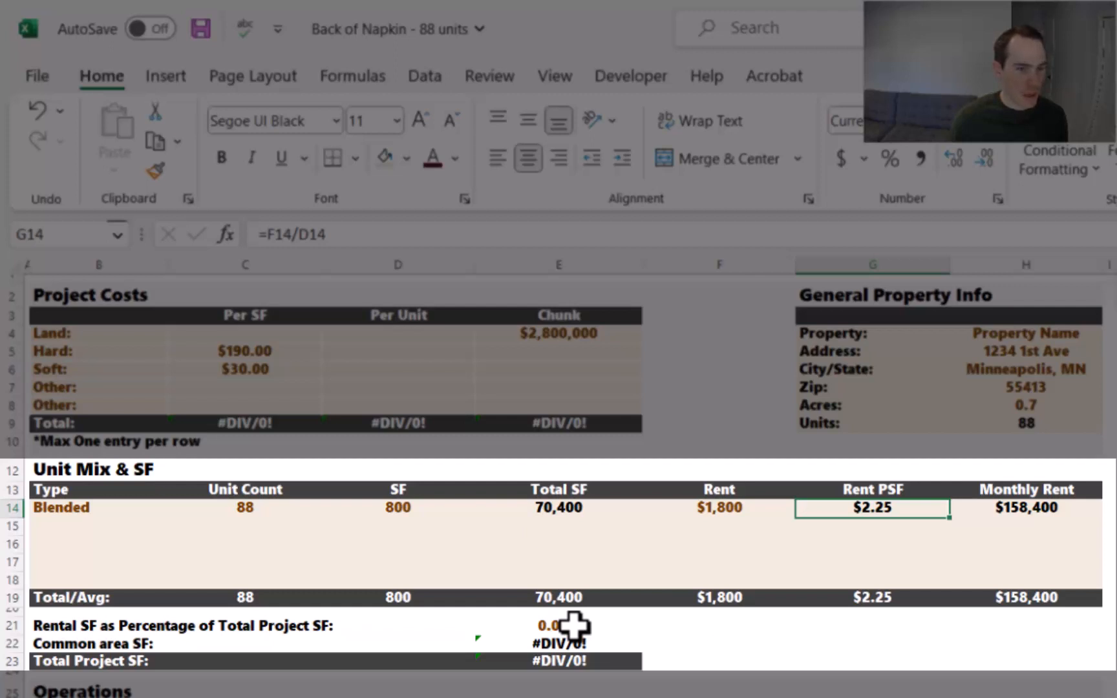
# Step: Check the Blended row's total SF and set the rental SF as percentage of total project SF to 80%
pyautogui.click(572, 509)
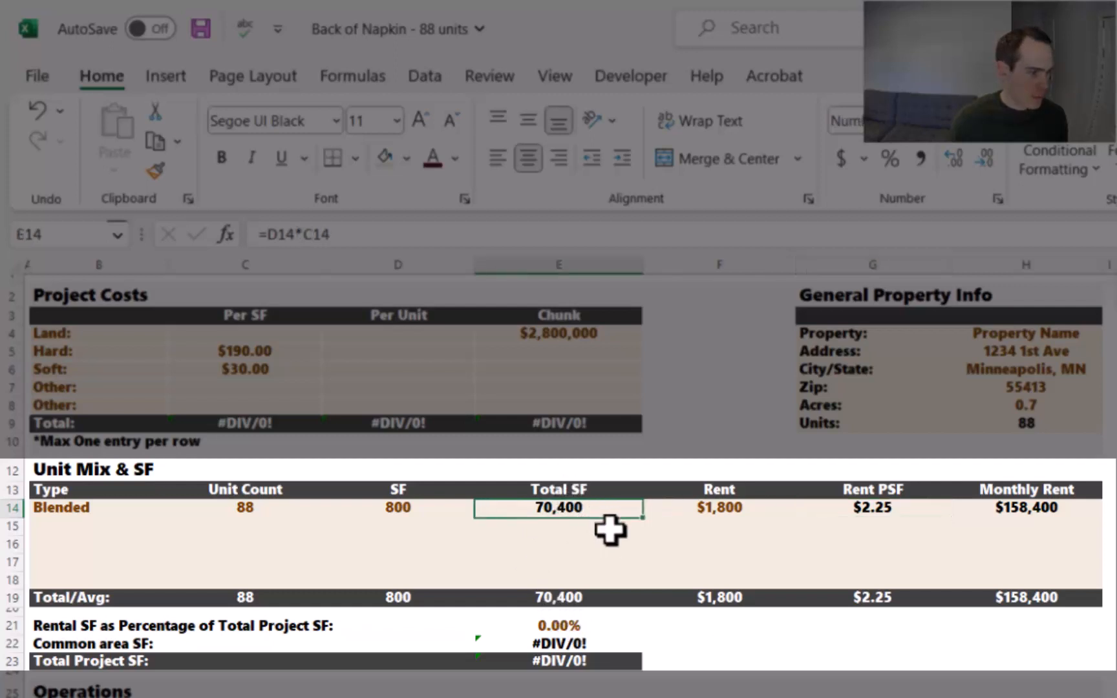
pyautogui.click(569, 624)
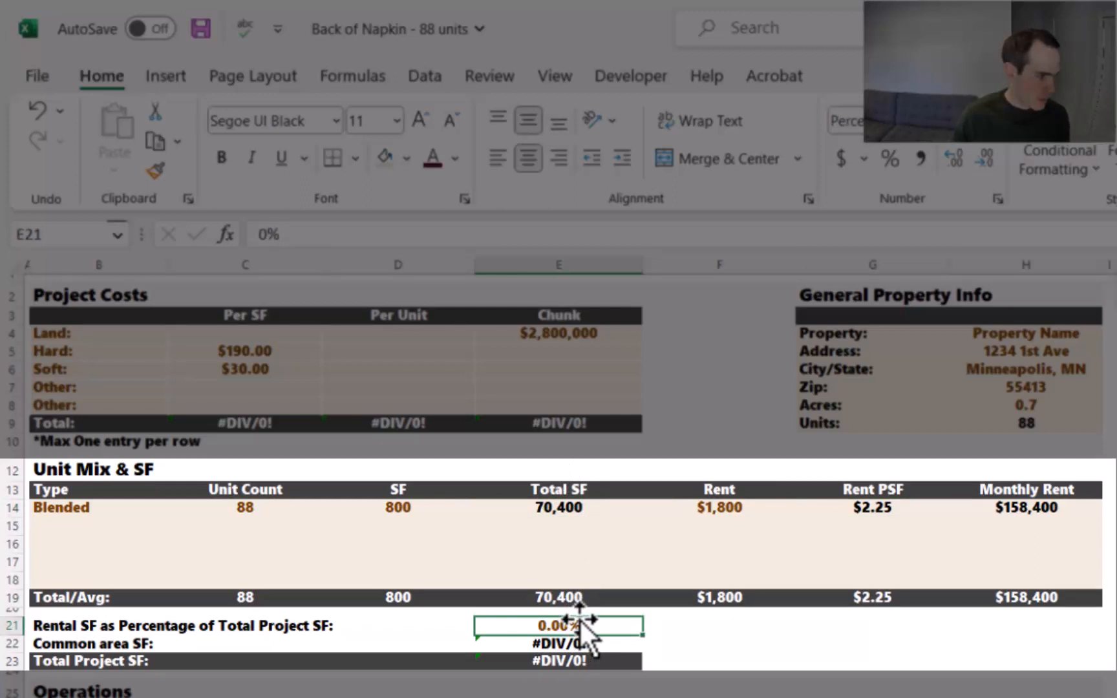
pyautogui.write('80')
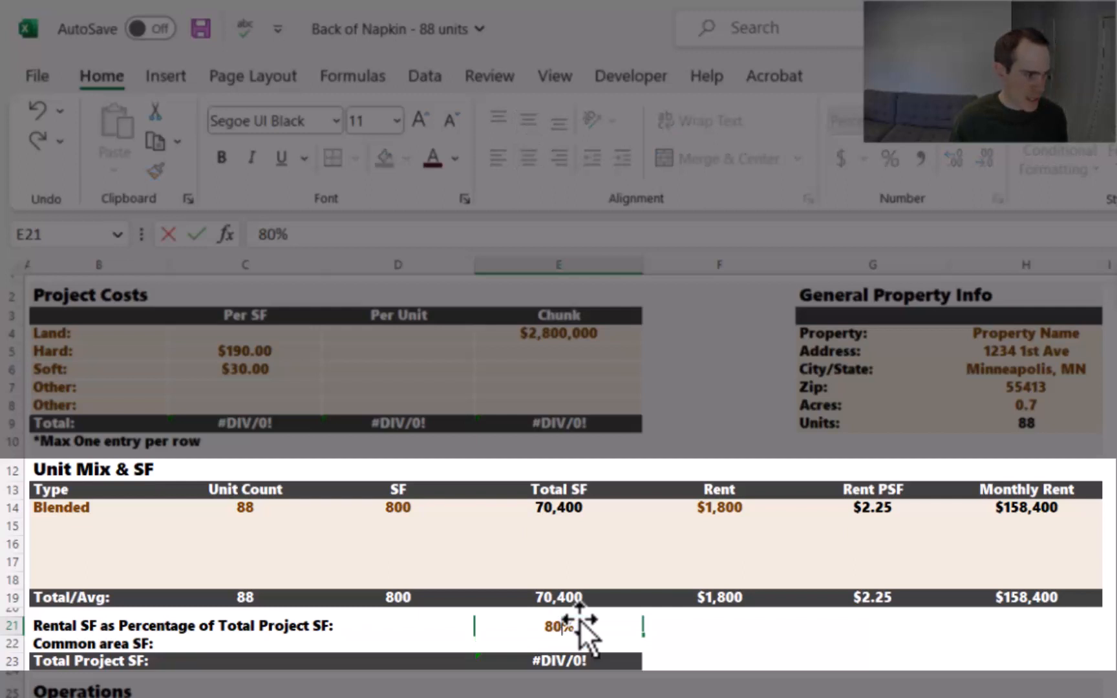
pyautogui.press('Return')
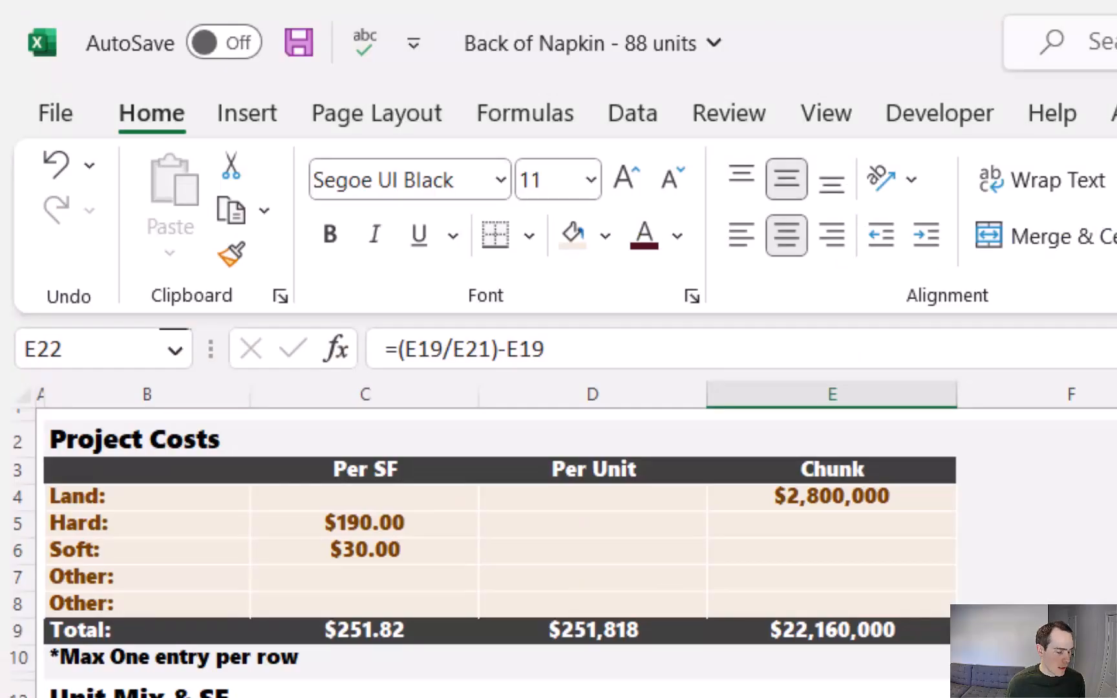
# Step: Review the per-SF, per-unit and chunk totals in Project Costs and the economic vacancy rate in Operations
pyautogui.click(372, 633)
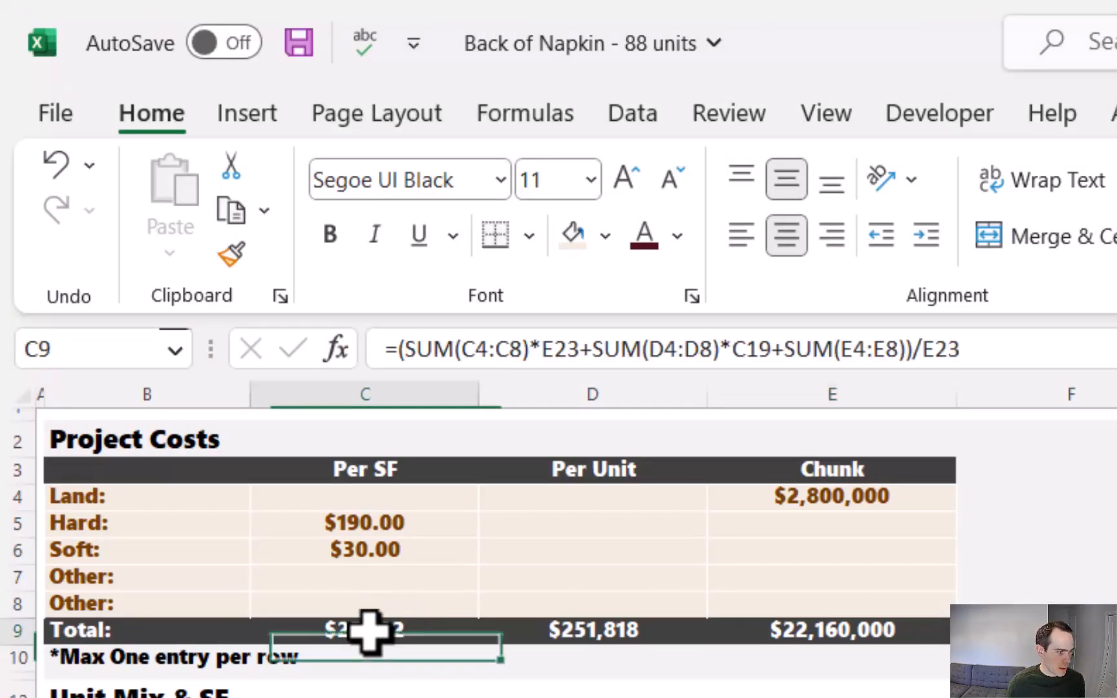
pyautogui.moveTo(371, 633); pyautogui.dragTo(802, 630)
pyautogui.click(802, 631)
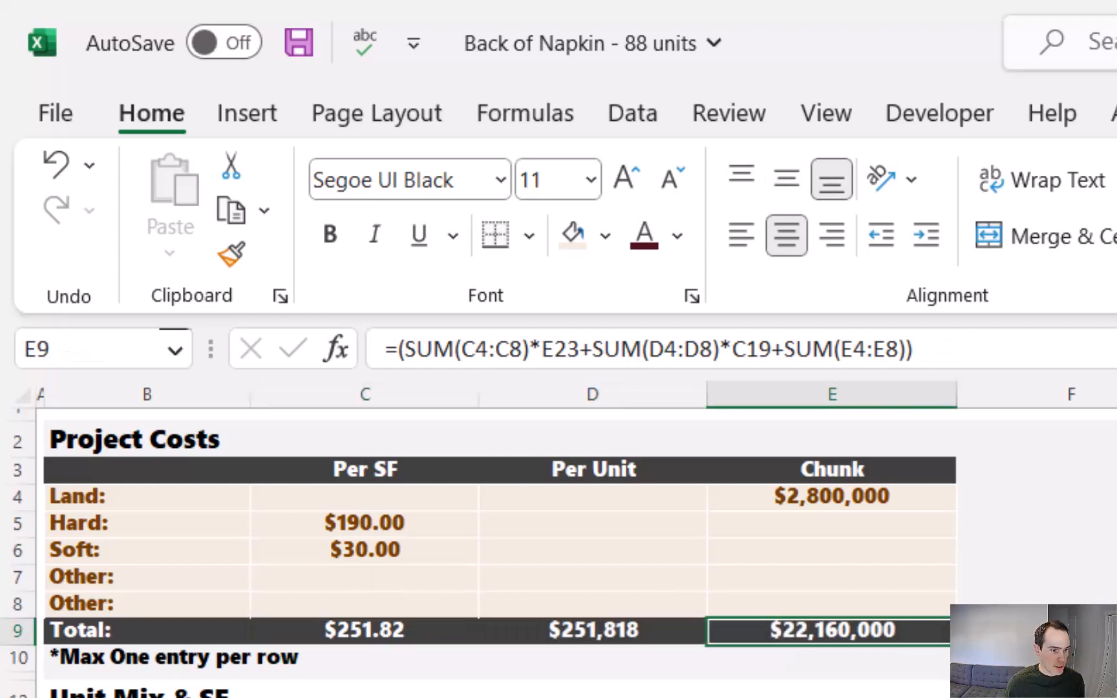
pyautogui.click(365, 697)
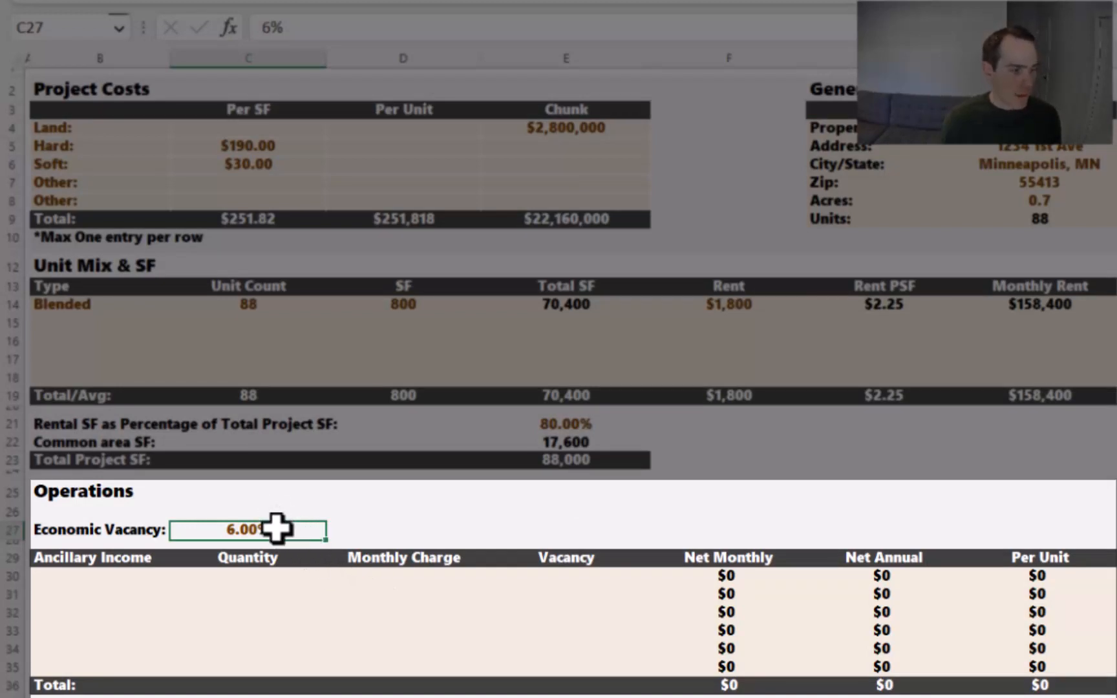
# Step: Add an "Other Income" line with a quantity of 88 in the first Ancillary Income row
pyautogui.click(125, 577)
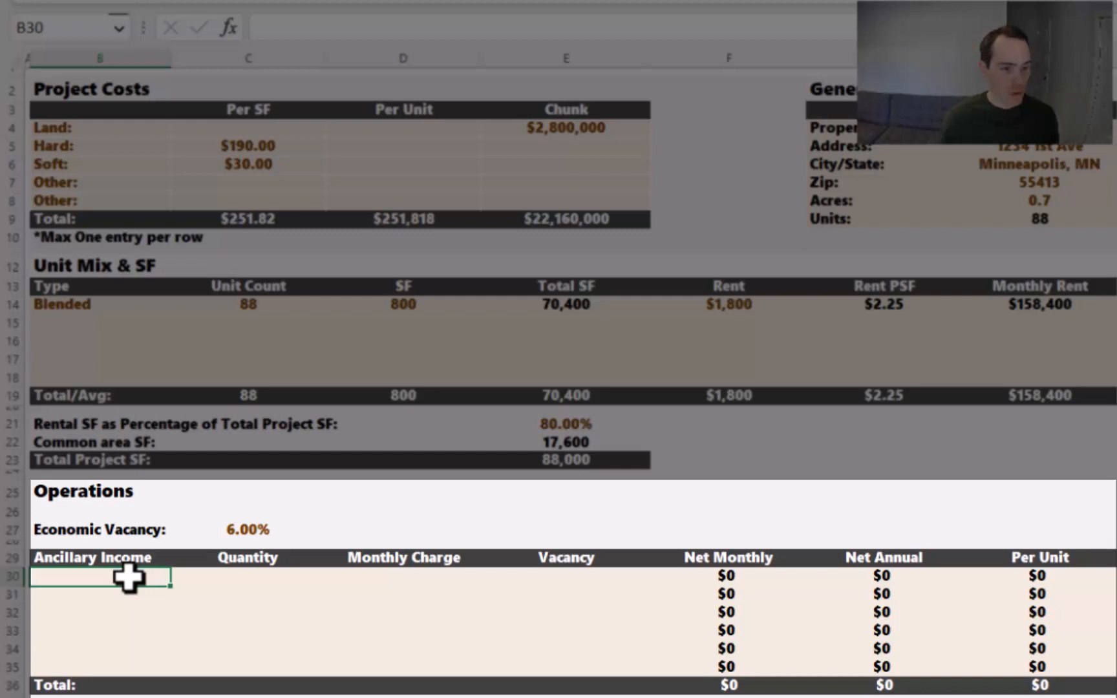
pyautogui.write('Other Income')
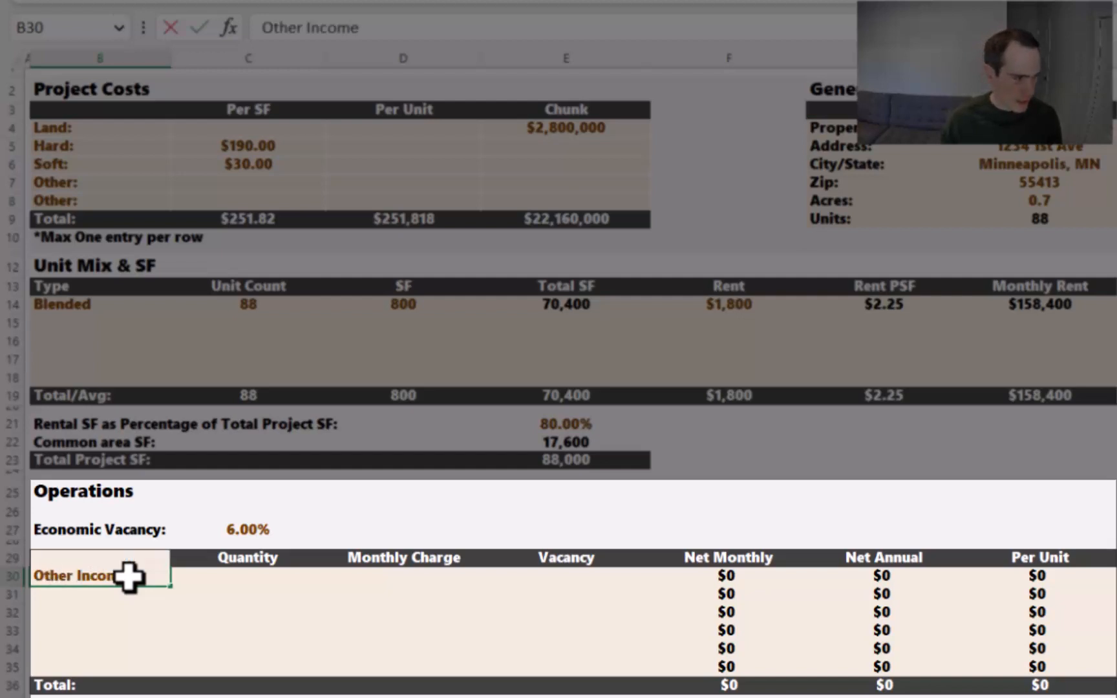
pyautogui.press('Tab')
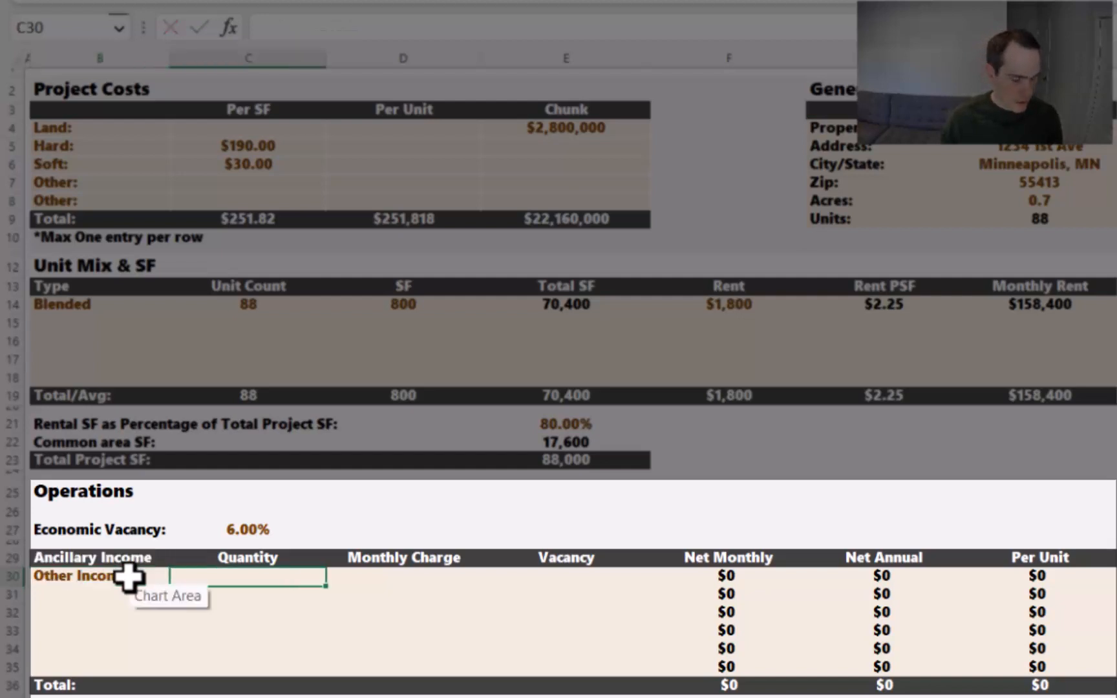
pyautogui.write('88')
pyautogui.press('Tab')
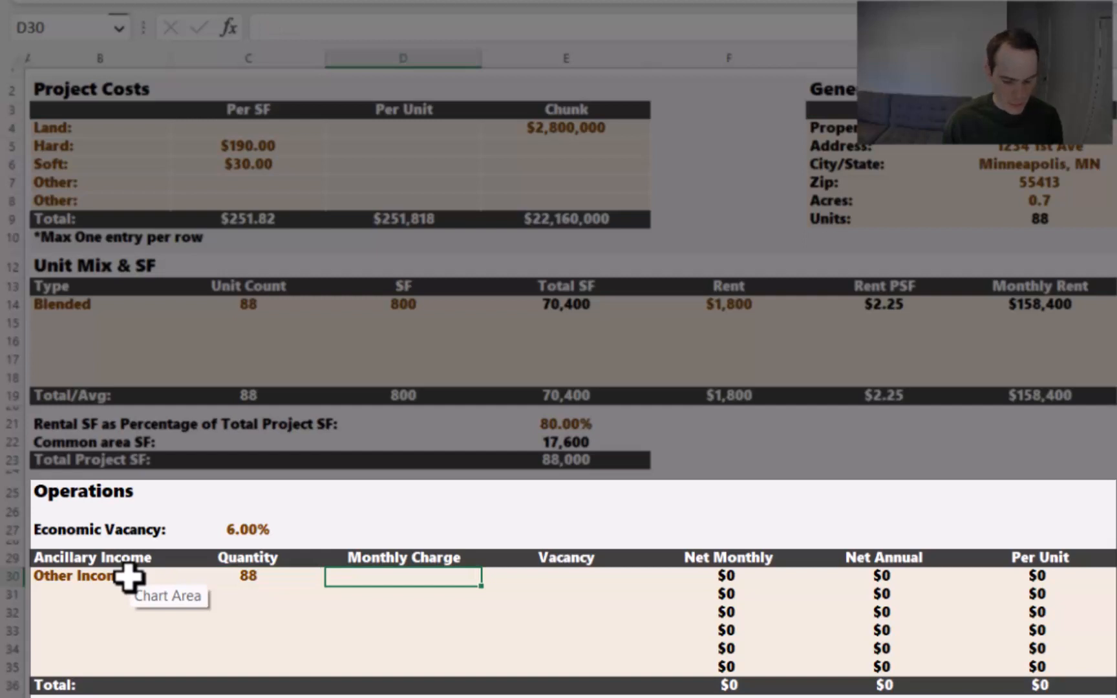
# Step: Enter =250000/C19/12 as the Other Income monthly charge, dividing the annual amount by total unit count and 12 months
pyautogui.write('=250')
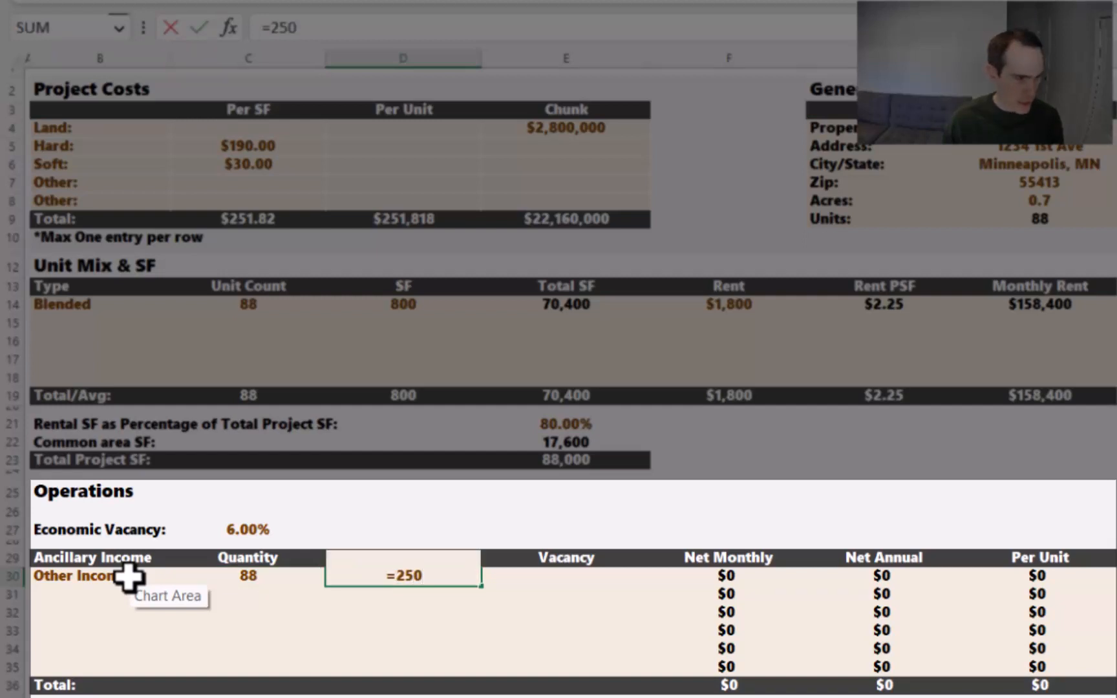
pyautogui.write('000')
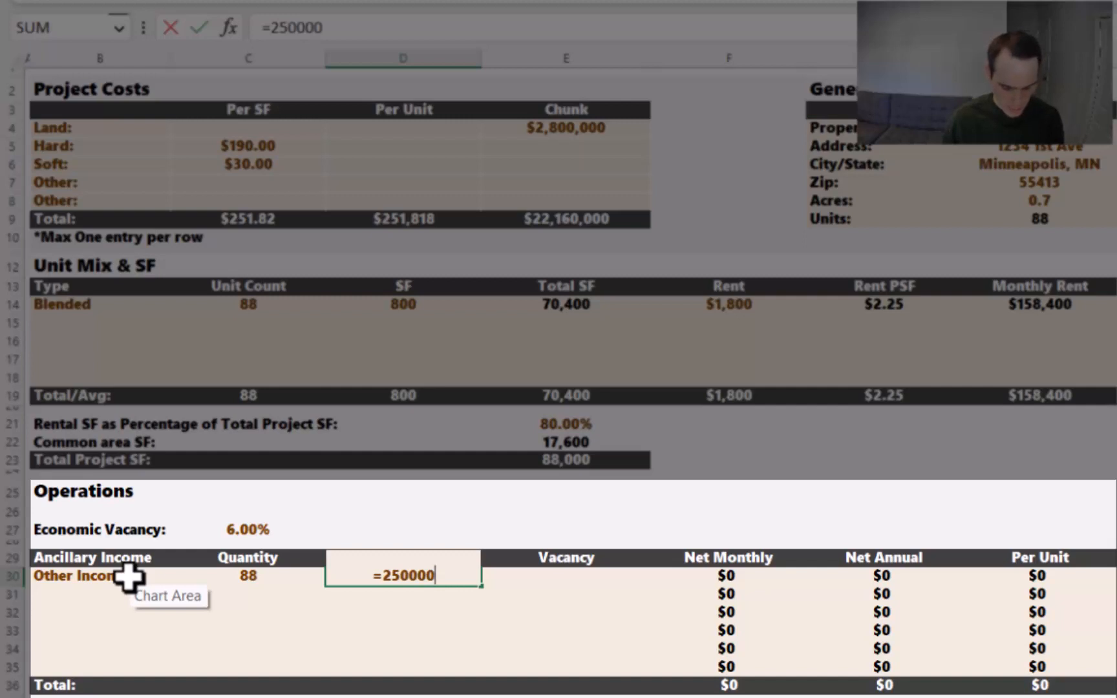
pyautogui.write('/')
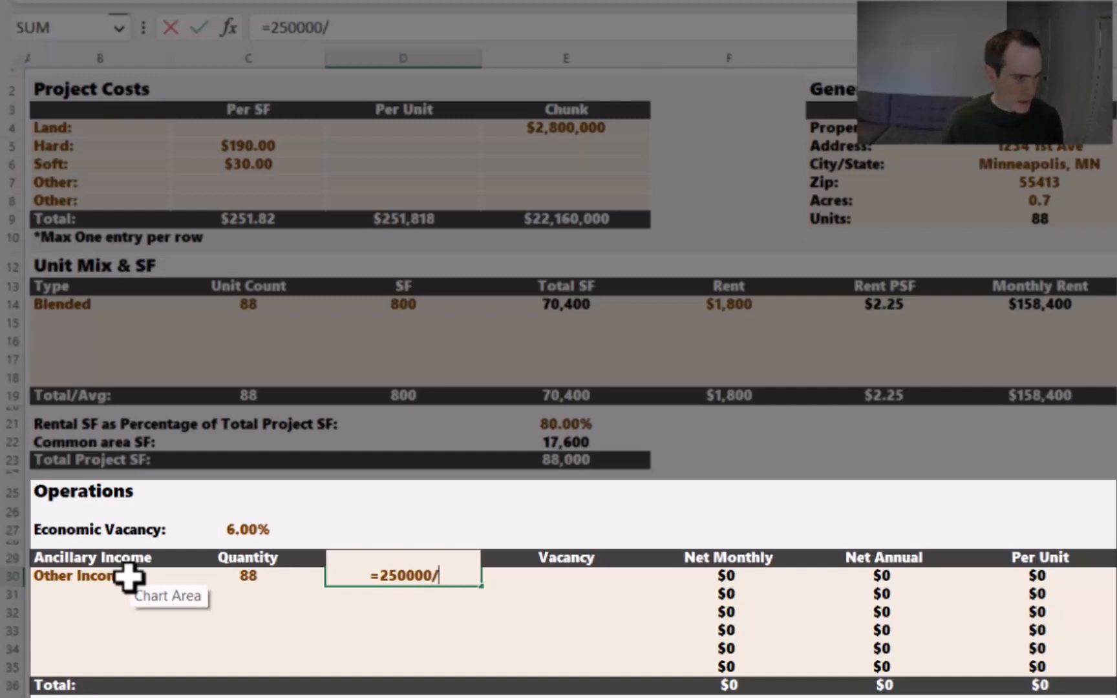
pyautogui.click(239, 391)
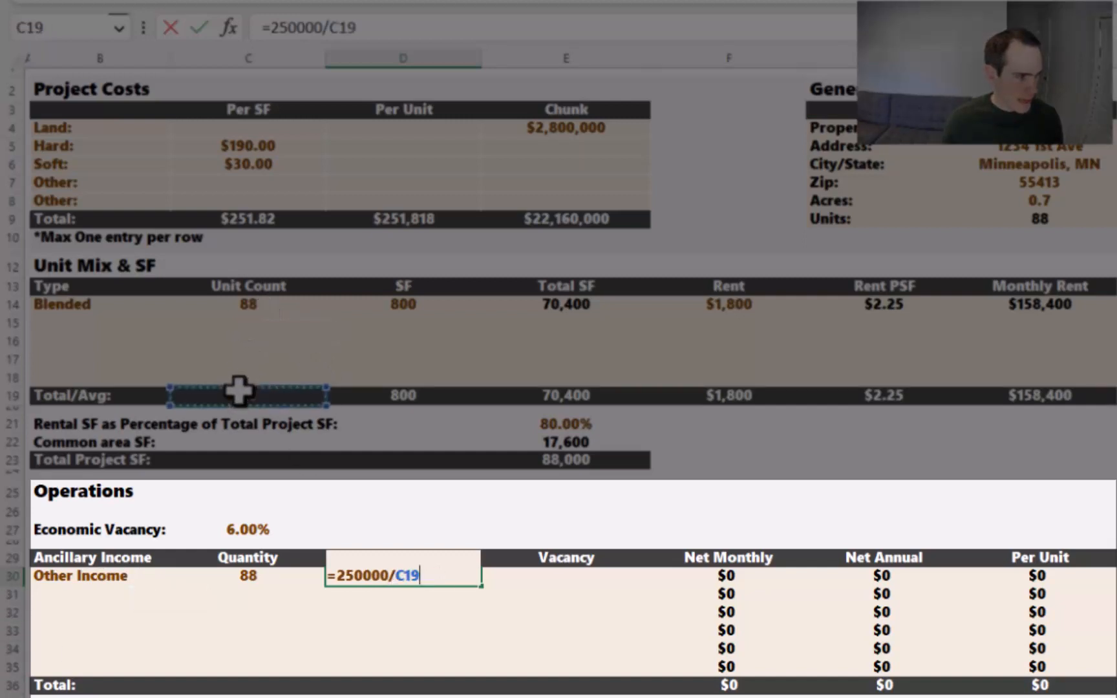
pyautogui.write('/12')
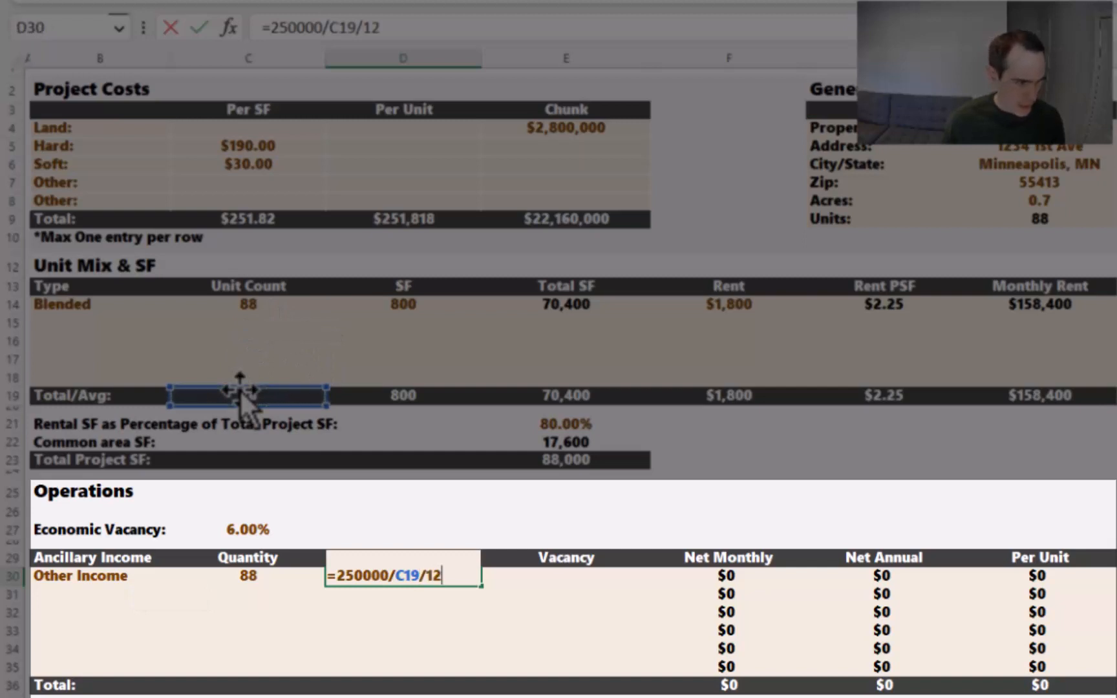
pyautogui.press('Return')
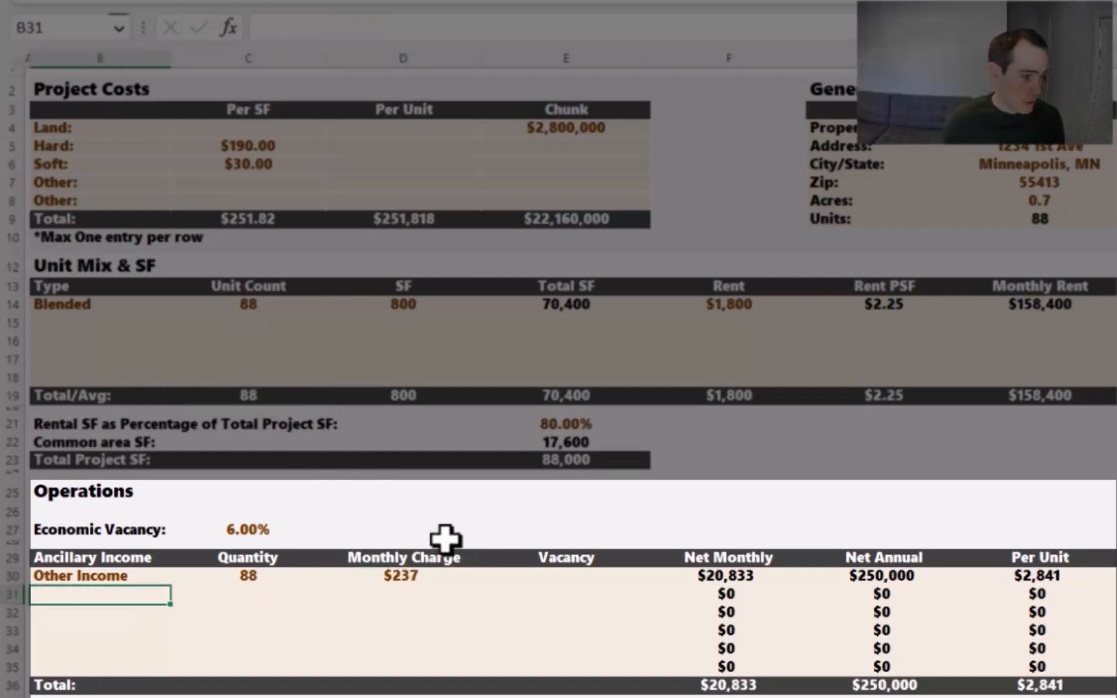
# Step: Set the vacancy for the Other Income line to 6%
pyautogui.click(558, 575)
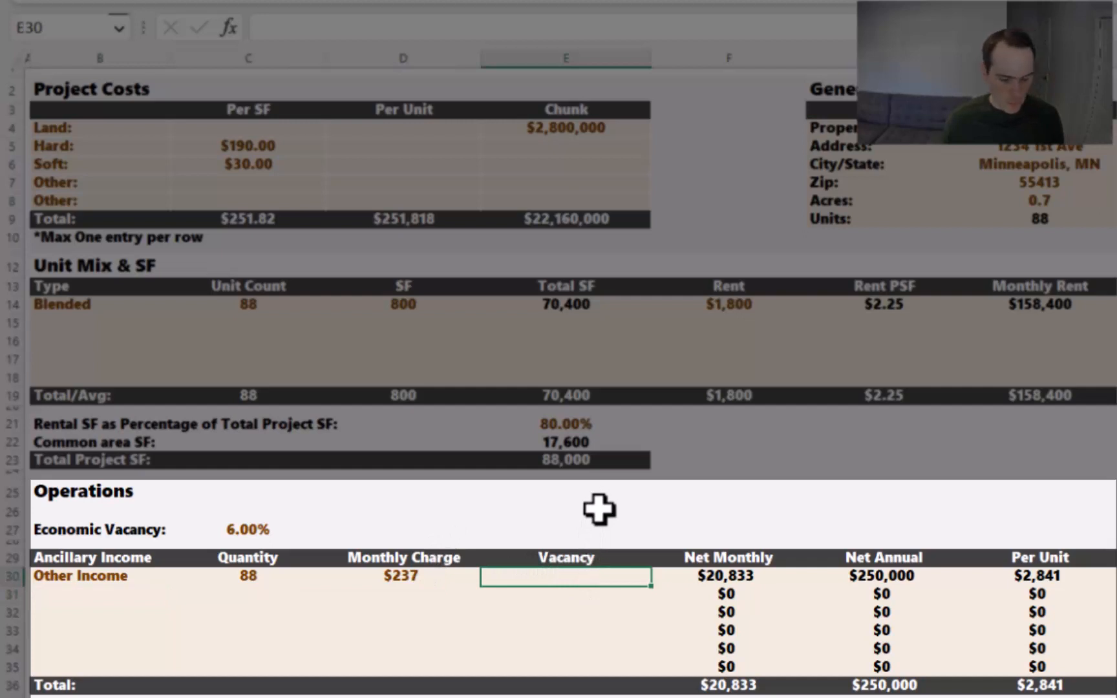
pyautogui.write('6')
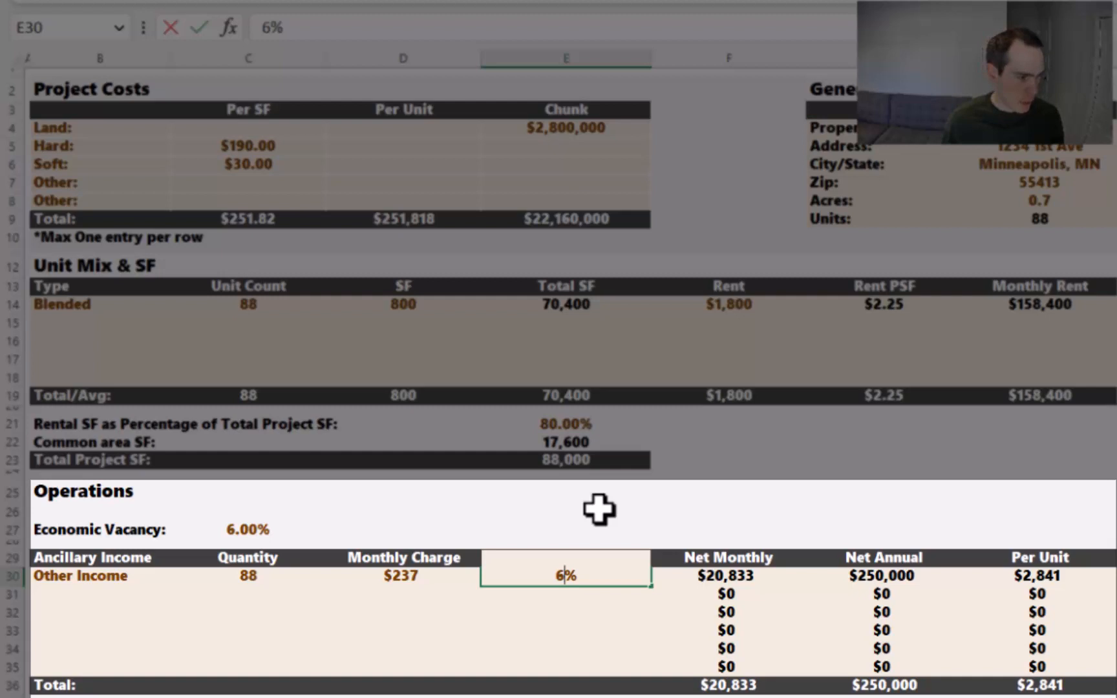
pyautogui.press('Return')
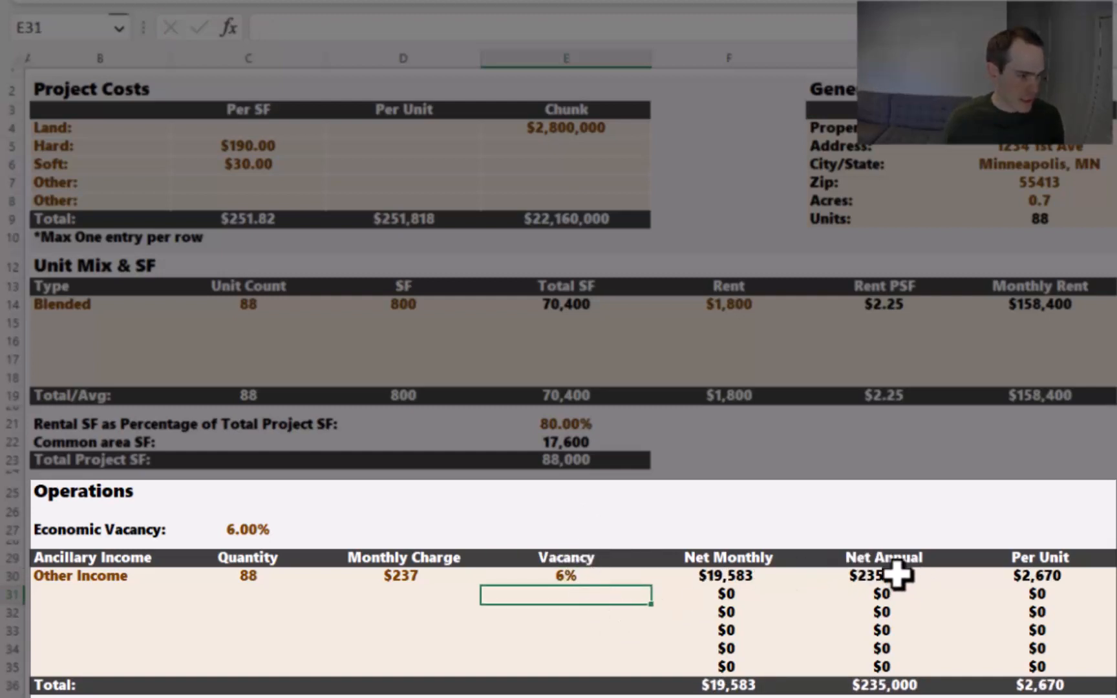
# Step: Set Expenses to 45% of revenue and check the EGI, expense and NOI rows in Stabilized Metrics
pyautogui.scroll(-1, 885, 572)
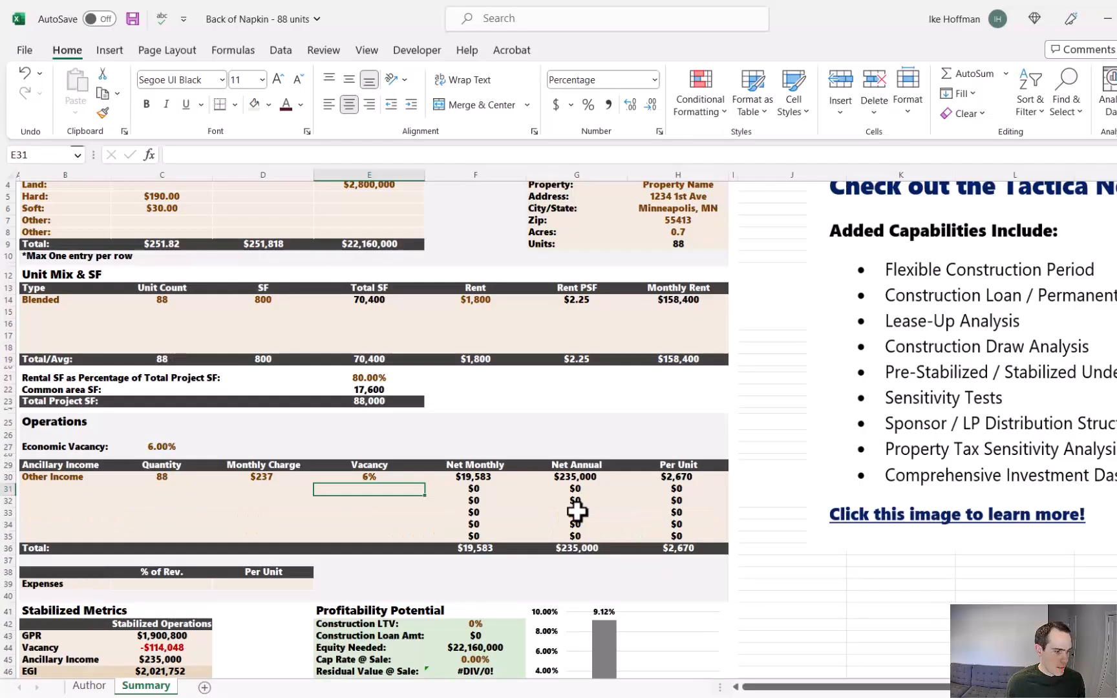
pyautogui.scroll(-1, 884, 573)
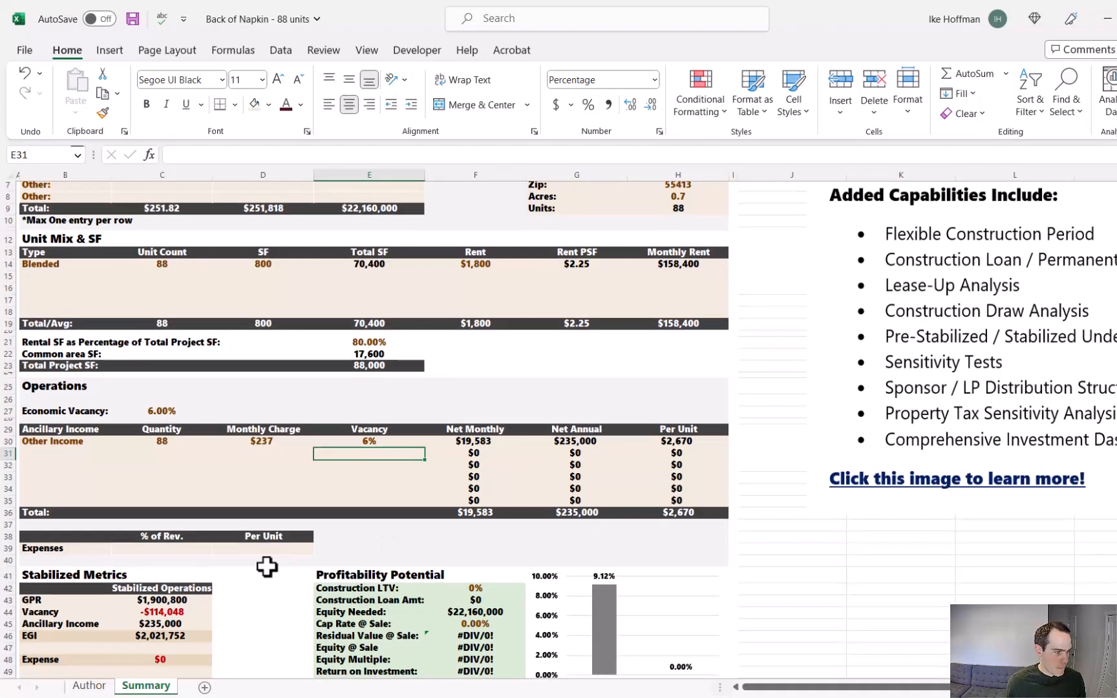
pyautogui.click(169, 547)
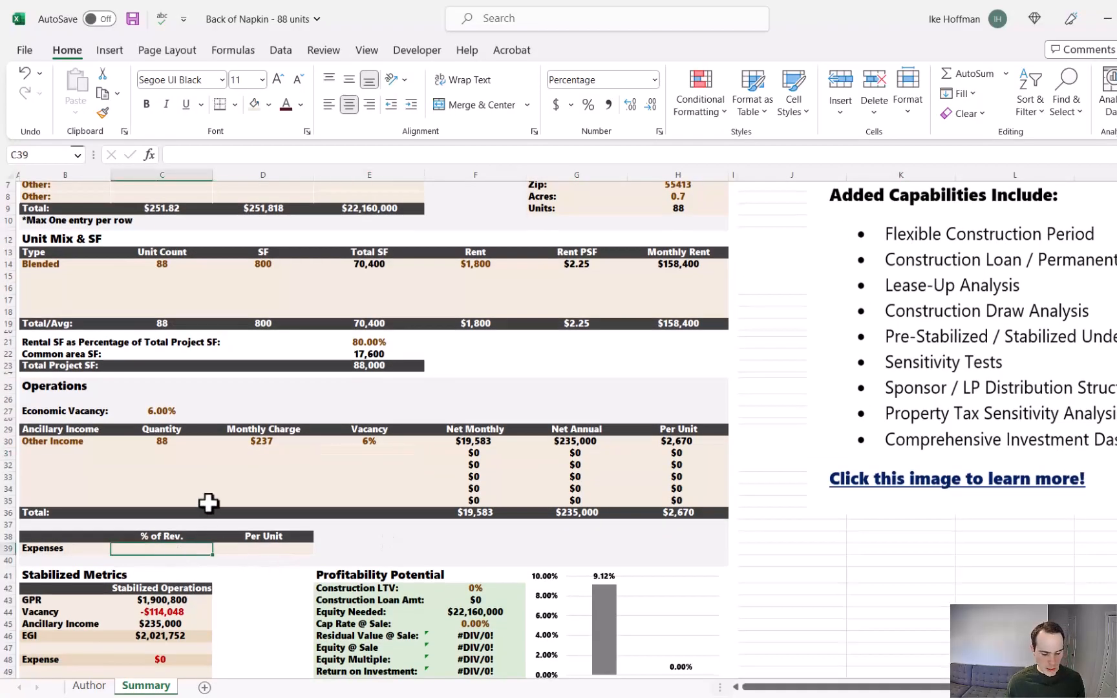
pyautogui.write('45')
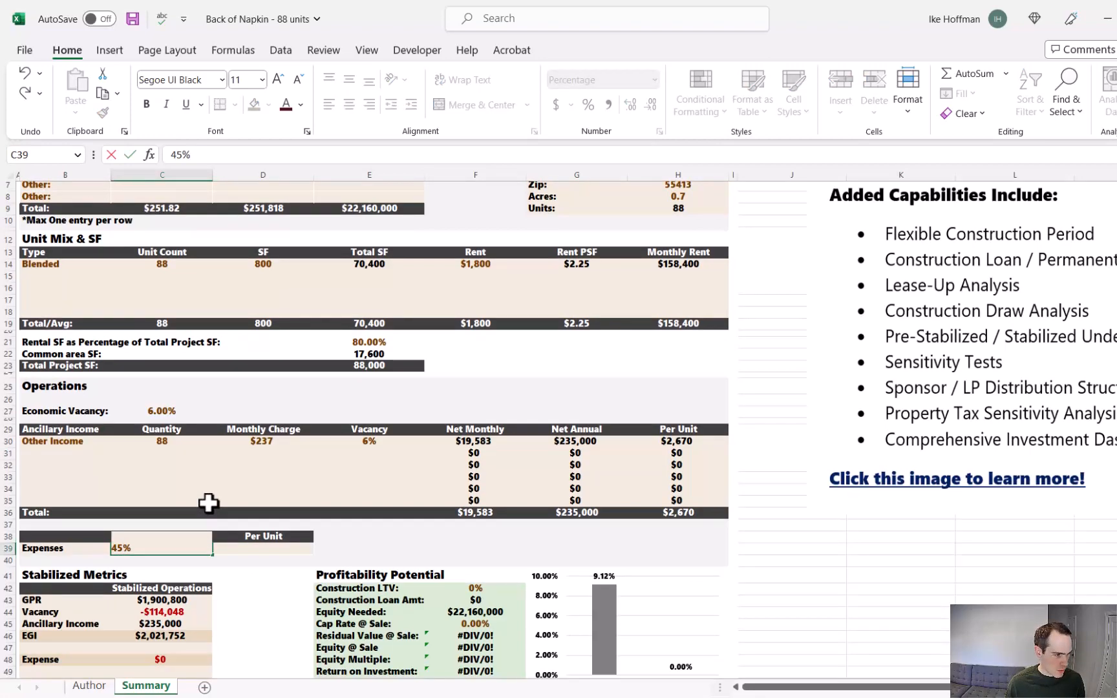
pyautogui.press('Return')
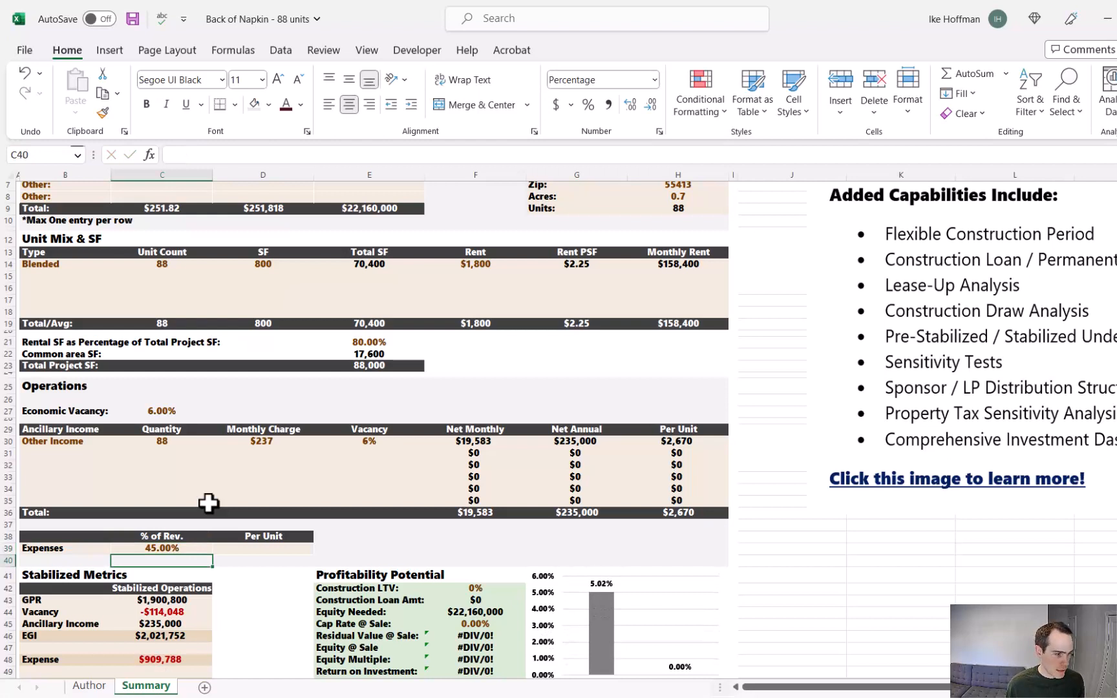
pyautogui.scroll(-1, 188, 510)
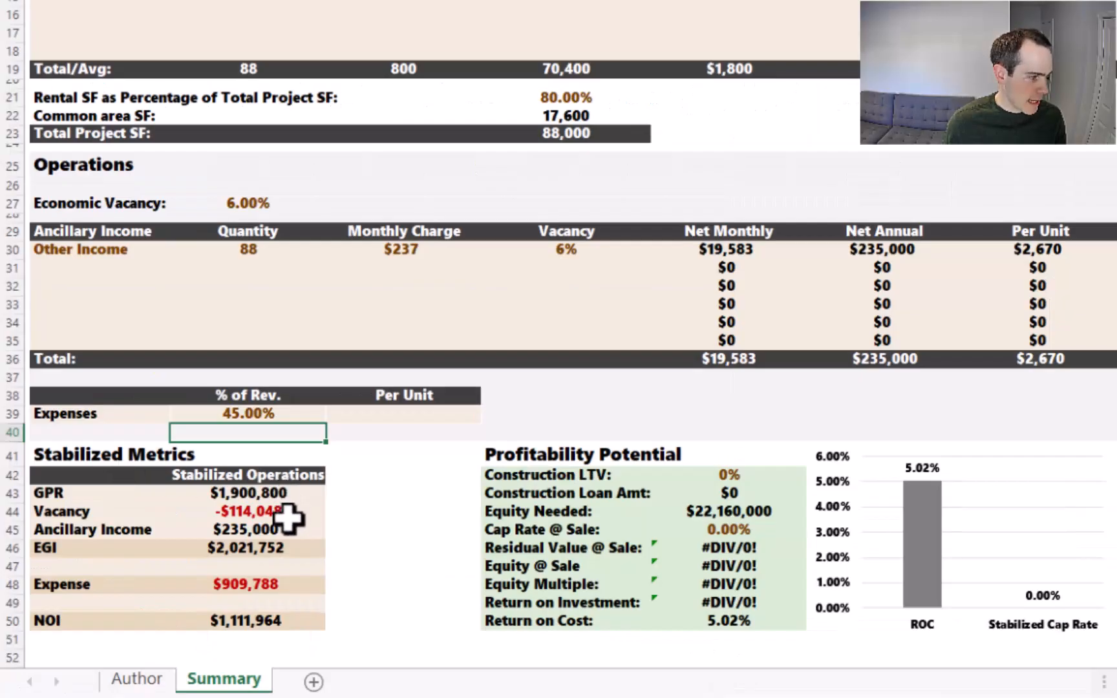
pyautogui.click(283, 549)
pyautogui.moveTo(283, 551); pyautogui.dragTo(115, 551)
pyautogui.click(294, 570)
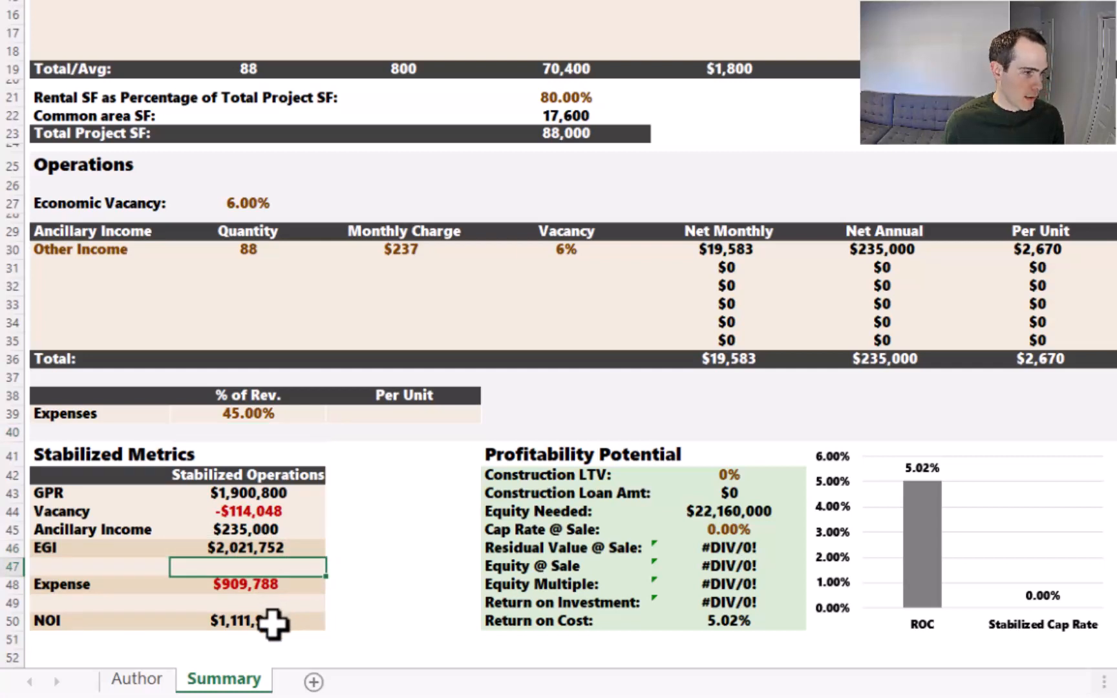
# Step: Set the Construction LTV to 65% and the Cap Rate @ Sale to 5% in Profitability Potential
pyautogui.click(750, 474)
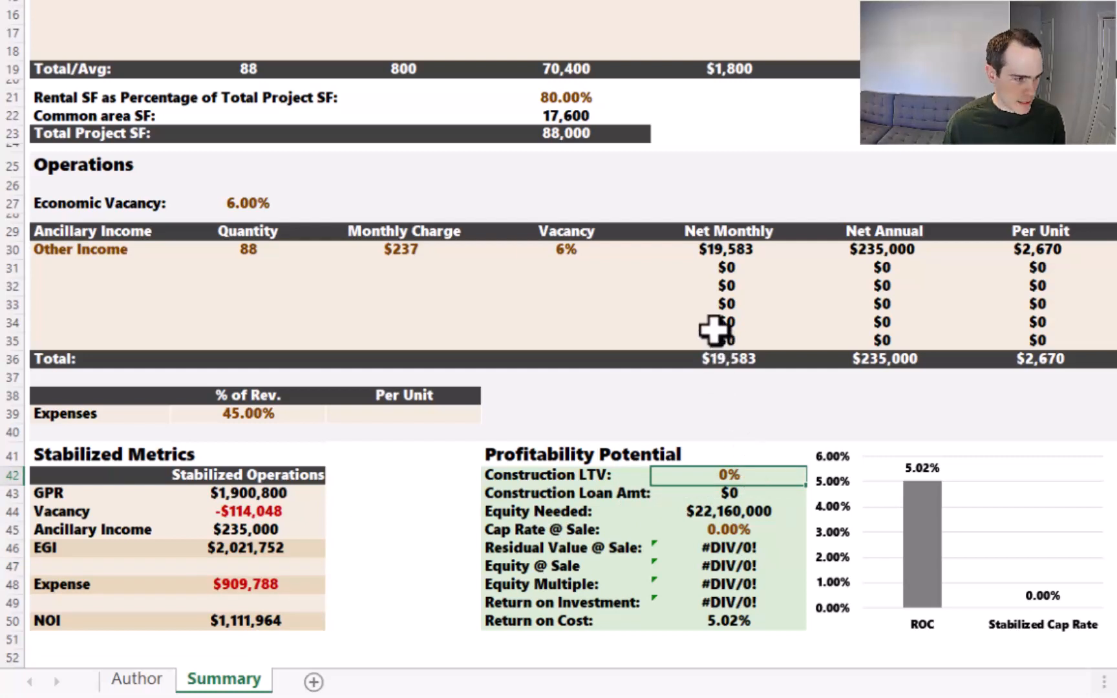
pyautogui.write('65')
pyautogui.press('Return')
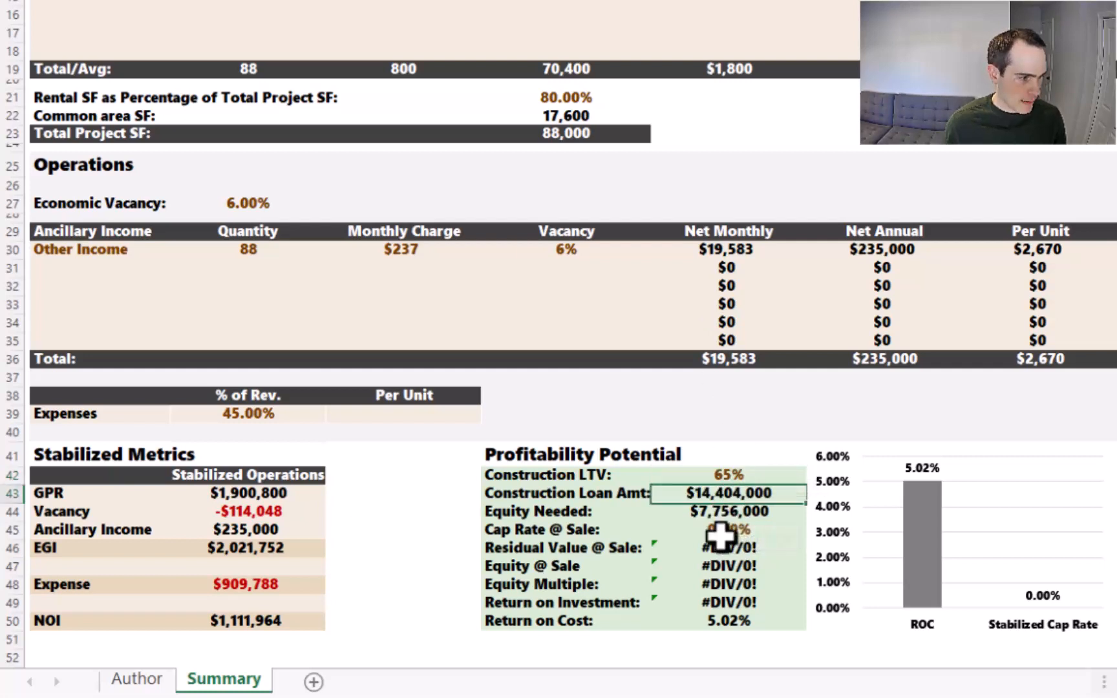
pyautogui.click(721, 532)
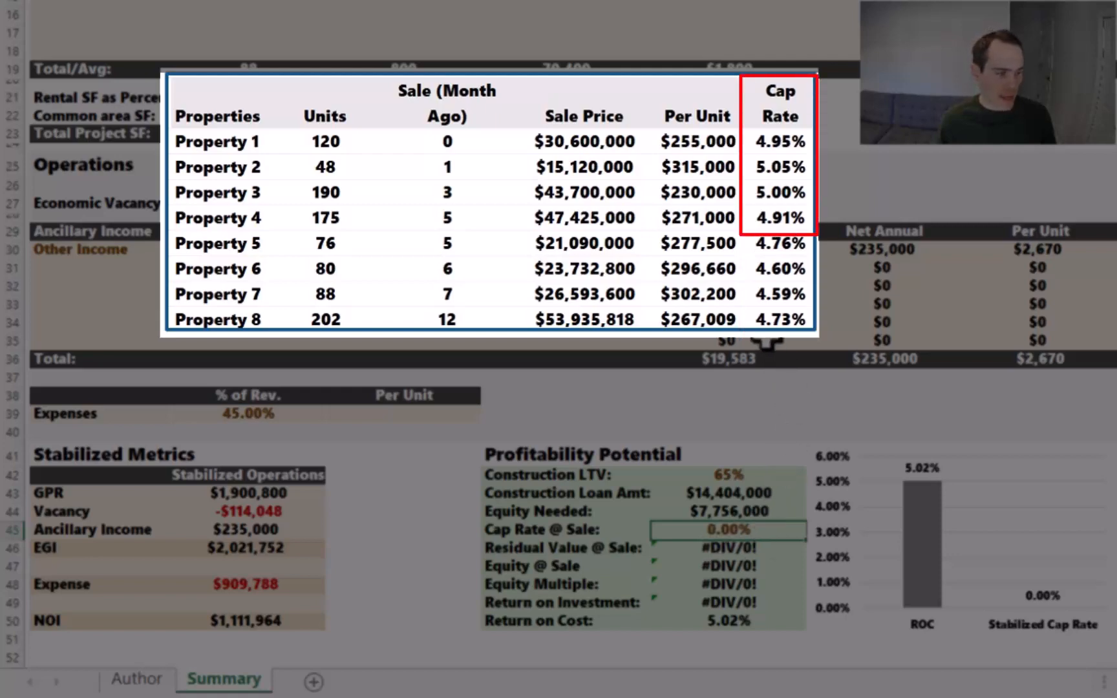
pyautogui.write('5%')
pyautogui.press('Return')
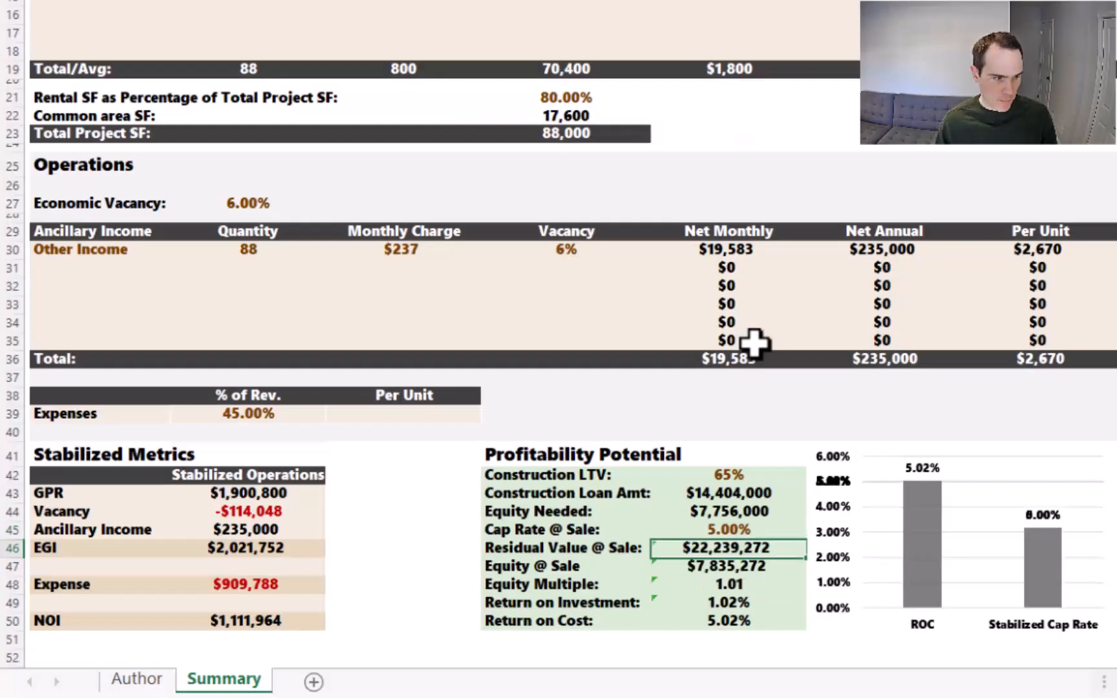
pyautogui.click(755, 2)
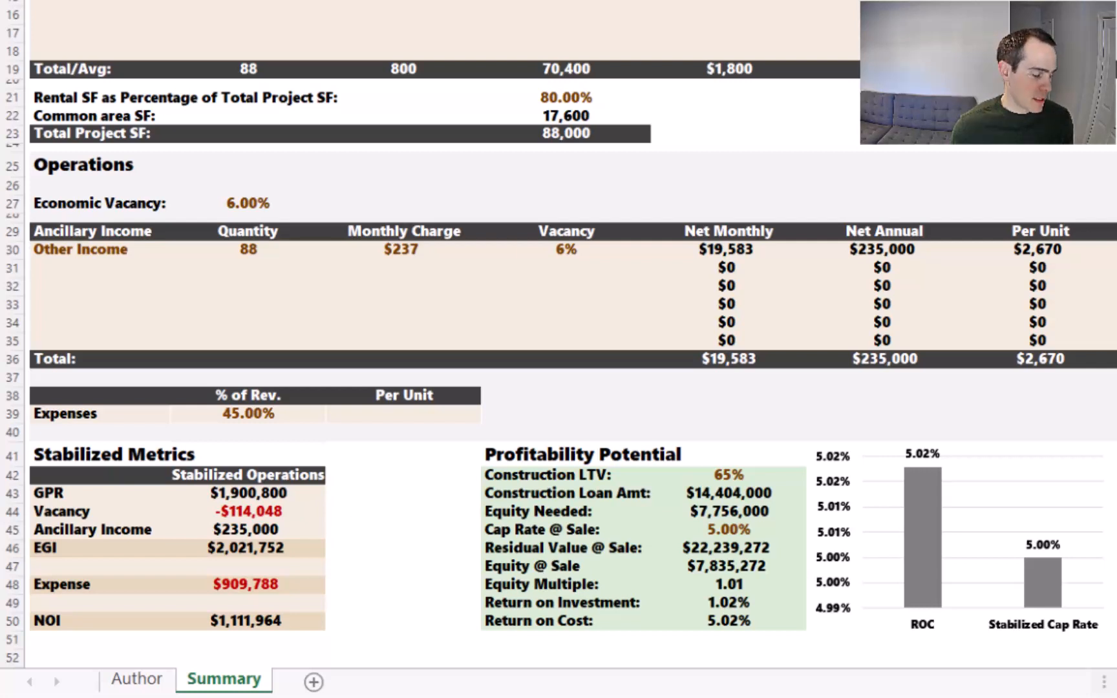
# Step: Set the Land chunk cost in Project Costs to 1,800,000
pyautogui.moveTo(911, 571)
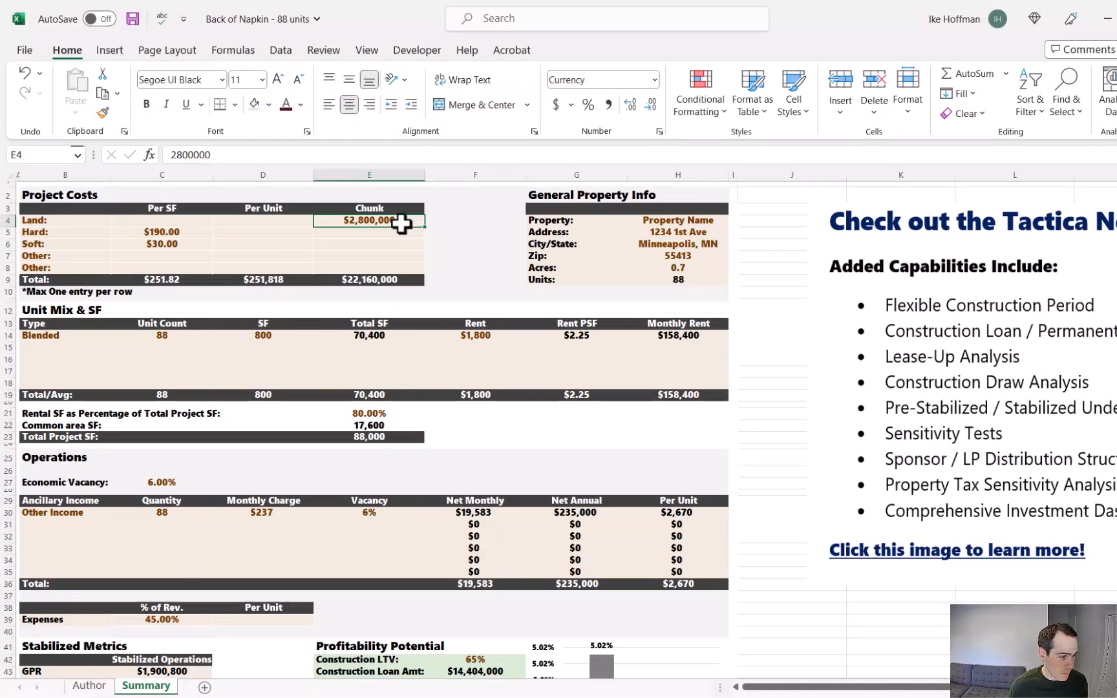
pyautogui.click(176, 156)
pyautogui.moveTo(176, 157); pyautogui.dragTo(174, 156)
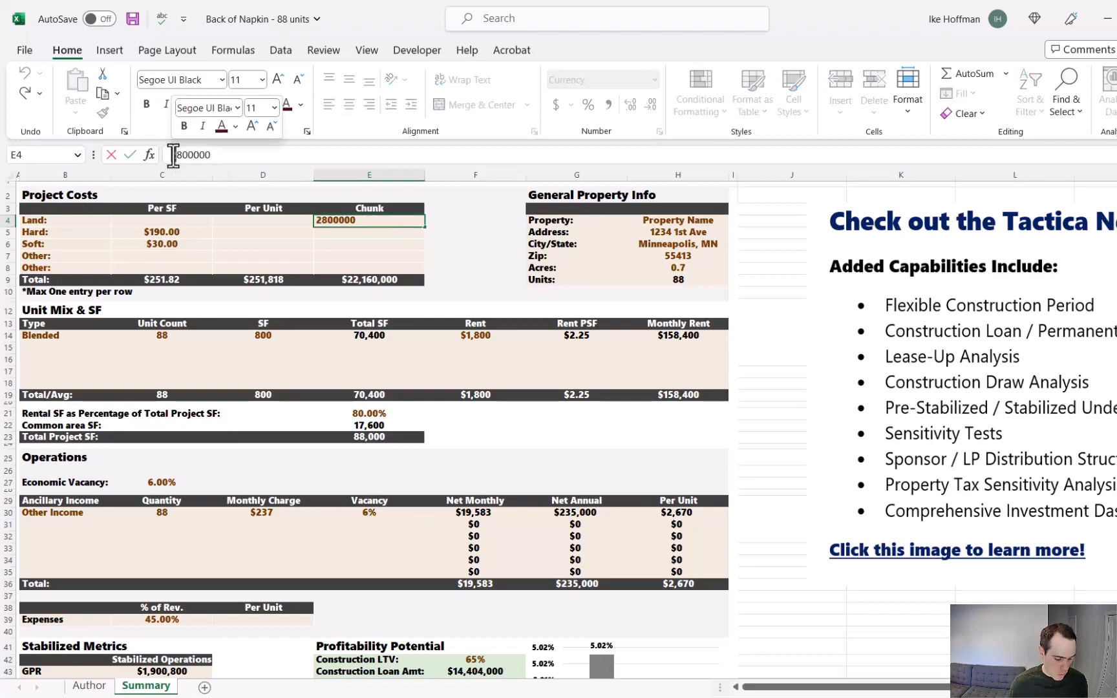
pyautogui.write('1,')
pyautogui.press('Return')
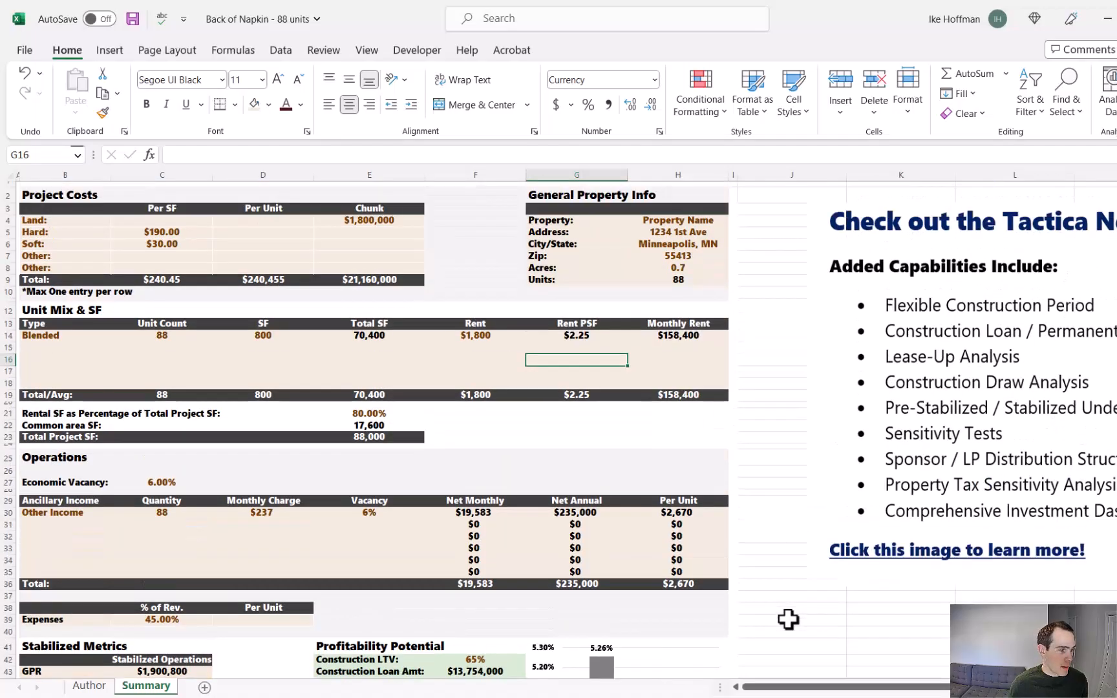
# Step: Review the Blended unit count and rent, the Profitability Potential figures and the expense percentage of revenue
pyautogui.click(161, 335)
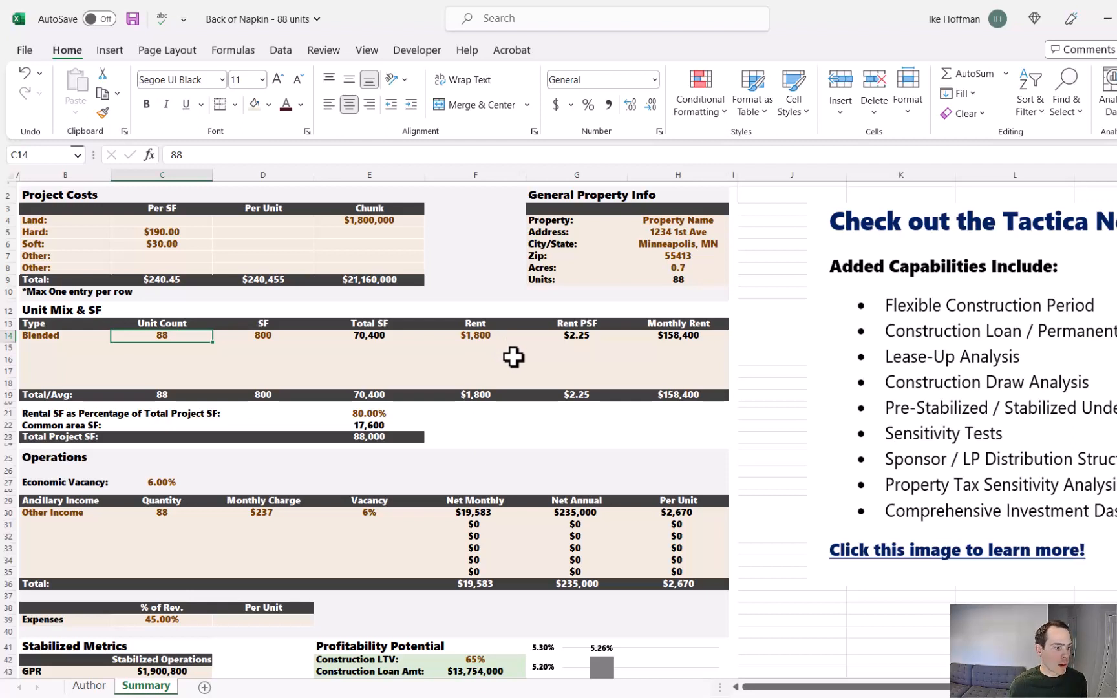
pyautogui.click(483, 338)
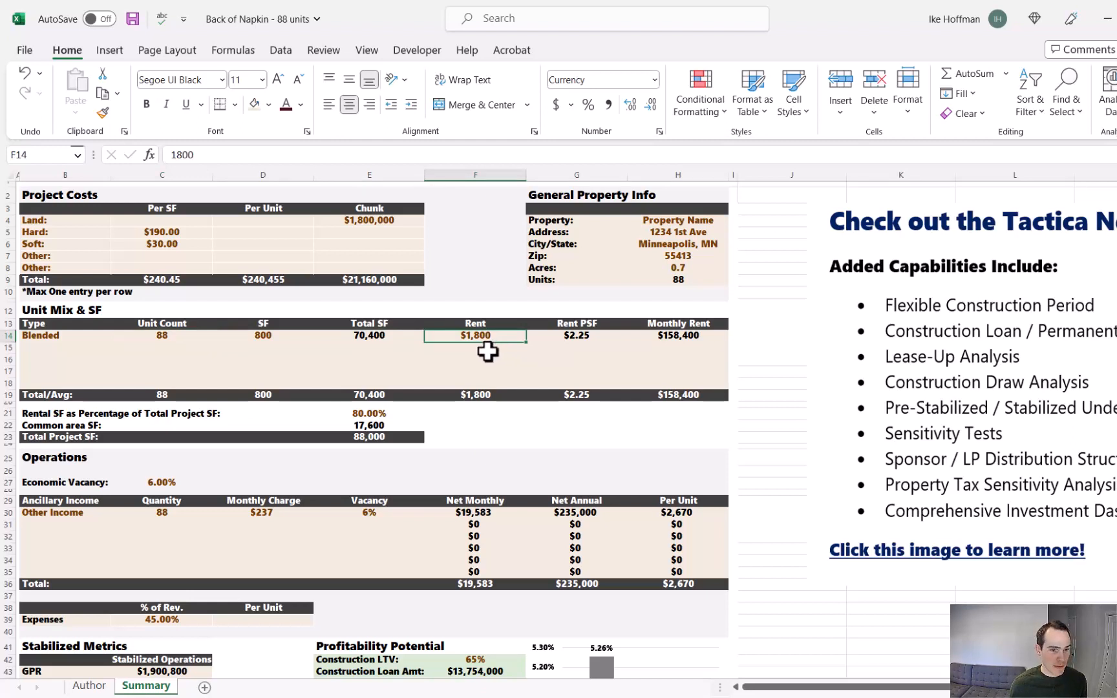
pyautogui.scroll(-4, 479, 356)
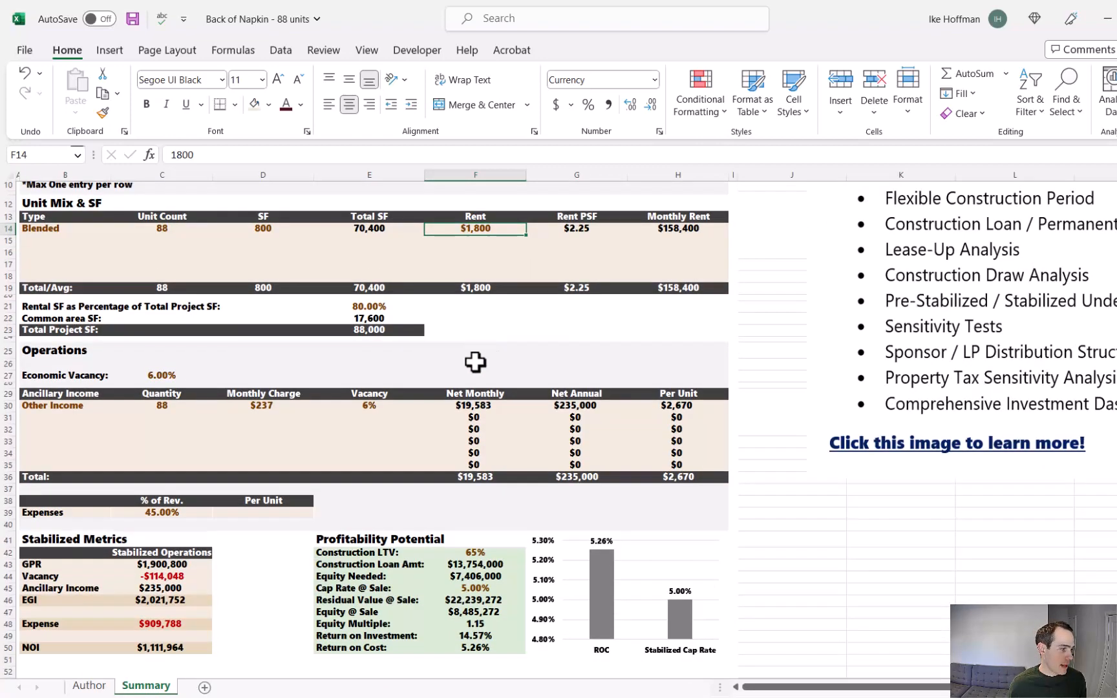
pyautogui.click(175, 477)
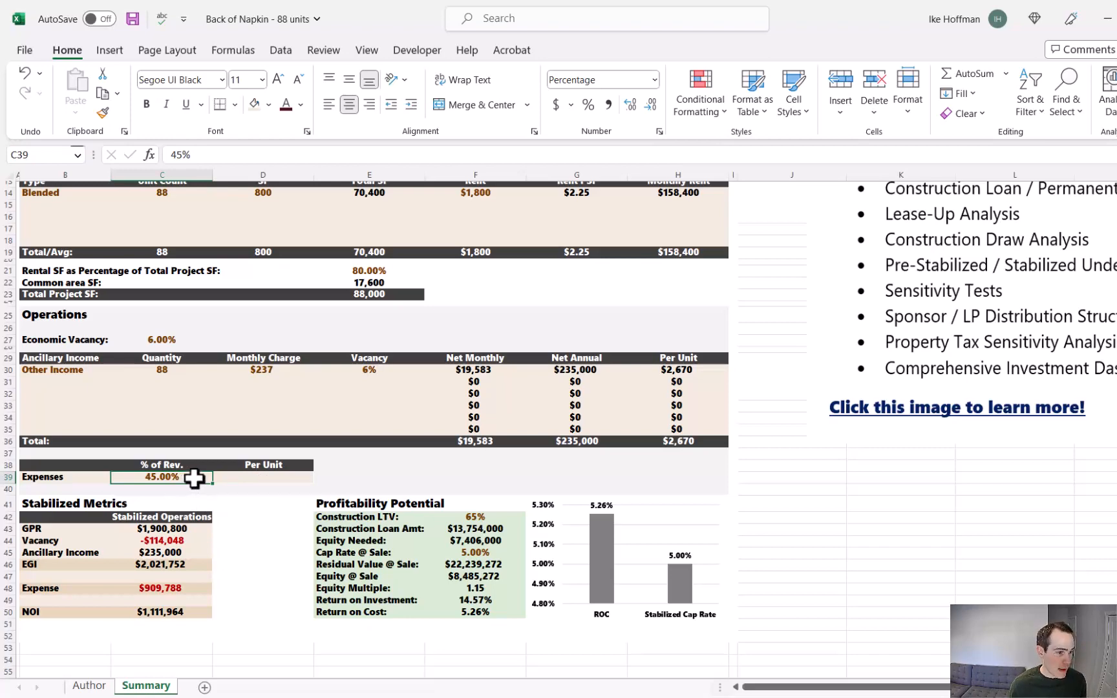
pyautogui.scroll(4, 194, 478)
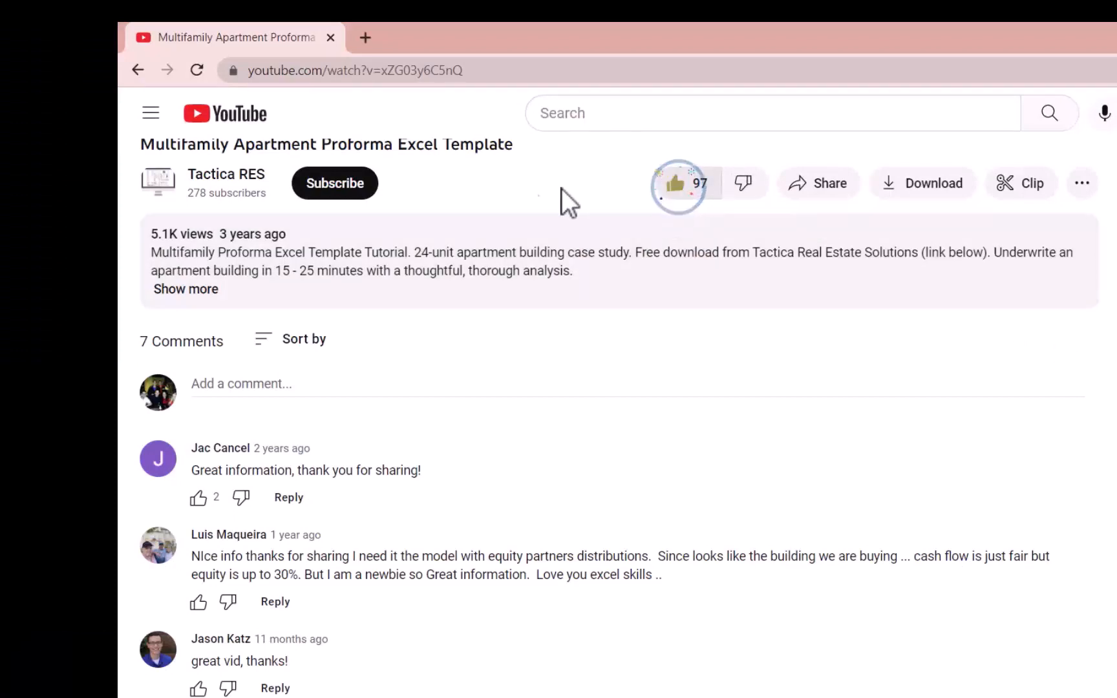
# Step: Subscribe to the Tactica RES channel on its YouTube video page and turn on all notifications
pyautogui.click(342, 186)
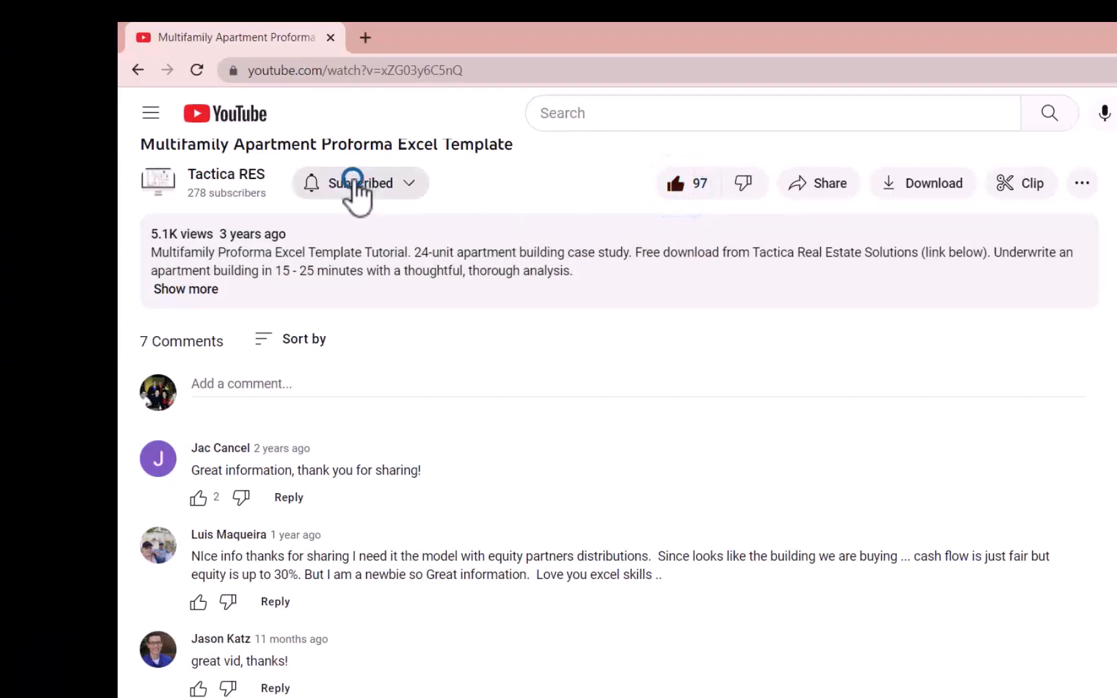
pyautogui.click(408, 191)
pyautogui.click(388, 218)
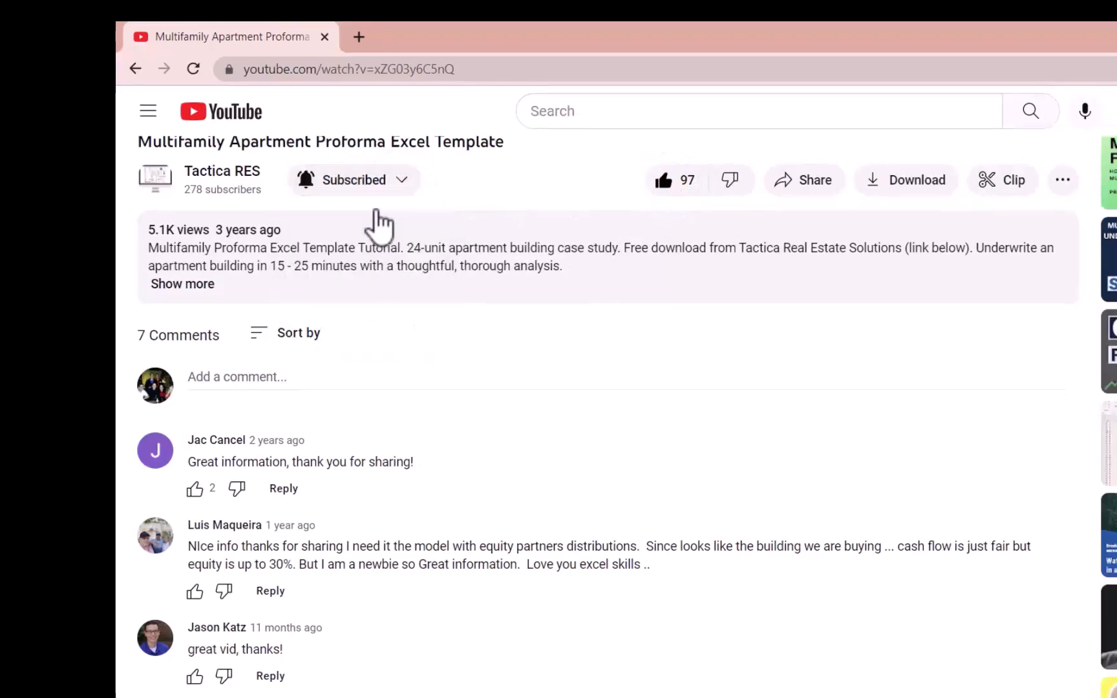